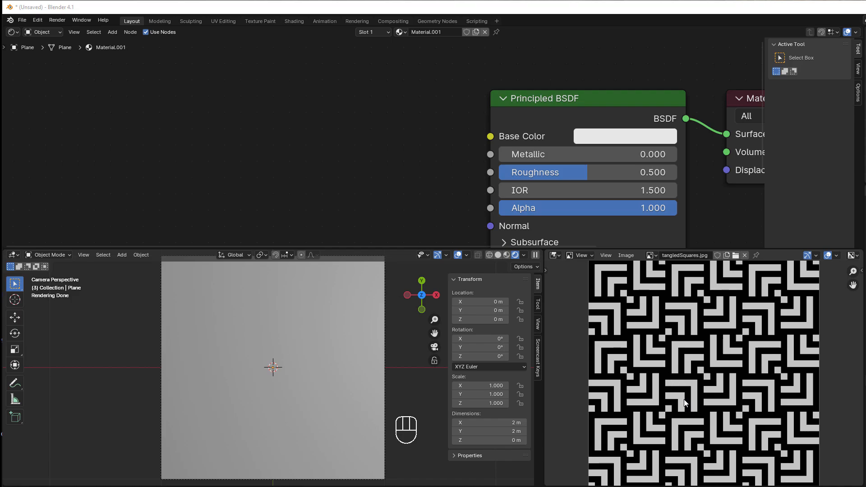
Add a Texture Coordinate node and connect its UV output to the Principled BSDF's Base Color
scroll(241, 134, "down", 2)
middle_click_drag(241, 135, 285, 115)
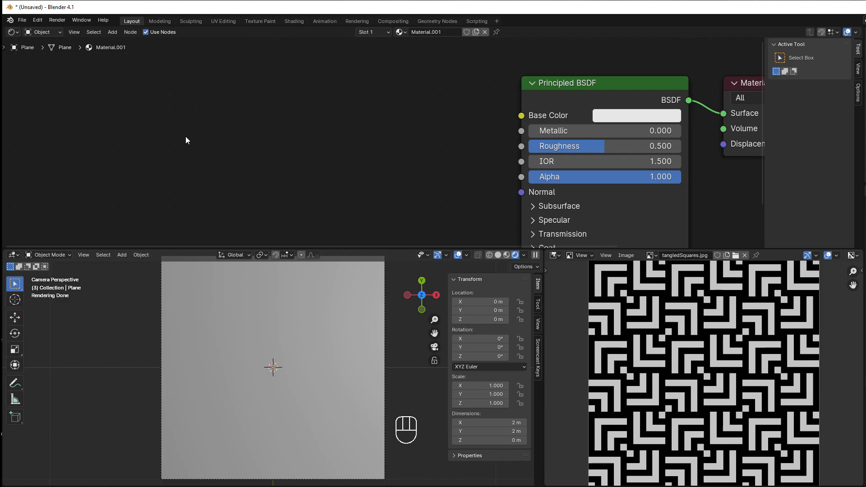
key("shift+a")
mouse_move(142, 106)
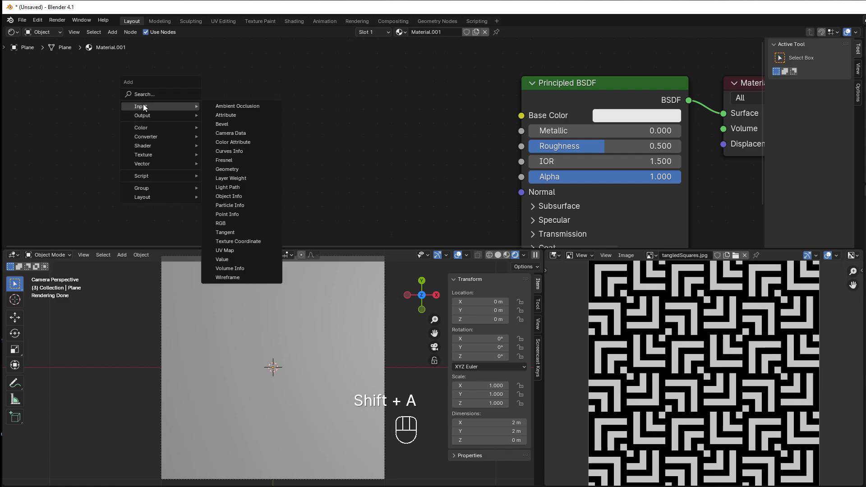
left_click(238, 241)
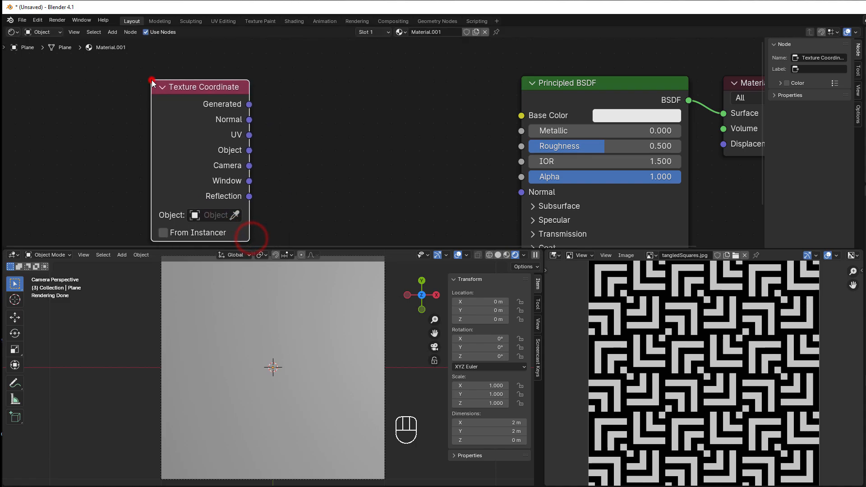
left_click(151, 81)
scroll(279, 143, "up", 1)
middle_click_drag(280, 145, 247, 135)
left_click_drag(211, 131, 516, 112)
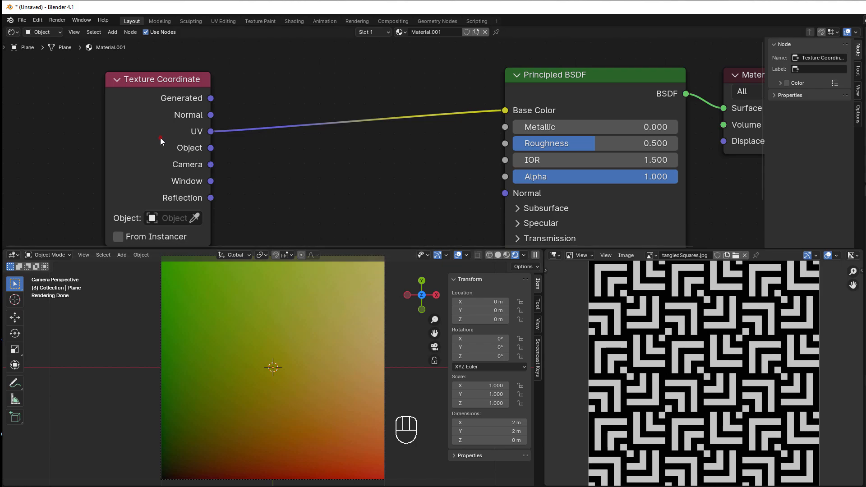
left_click_drag(161, 141, 153, 139)
Insert a Vector Math node between the UV output and Base Color, set to Scale with a value of 5
key("shift+a")
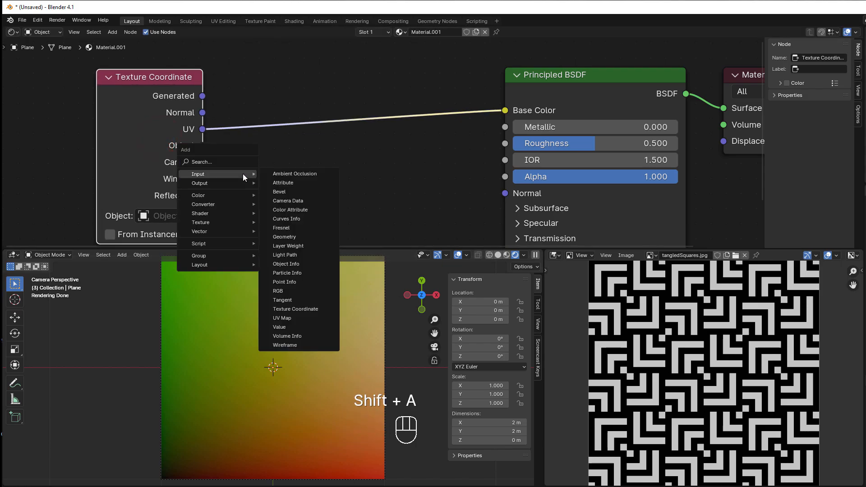
mouse_move(222, 209)
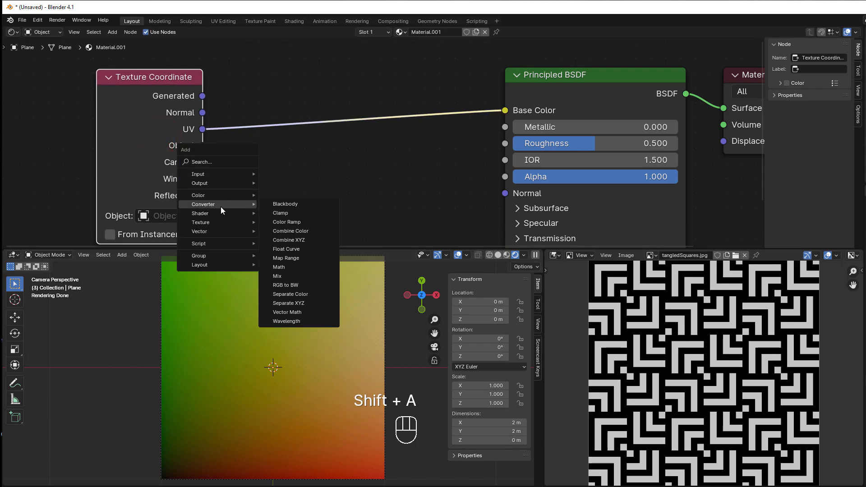
left_click(310, 313)
left_click(226, 46)
left_click(282, 94)
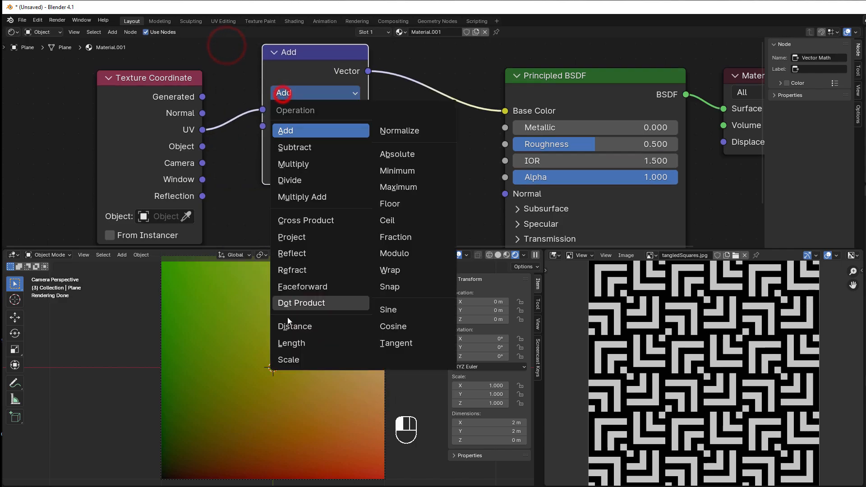
left_click(294, 357)
left_click(307, 125)
type("5")
key("Return")
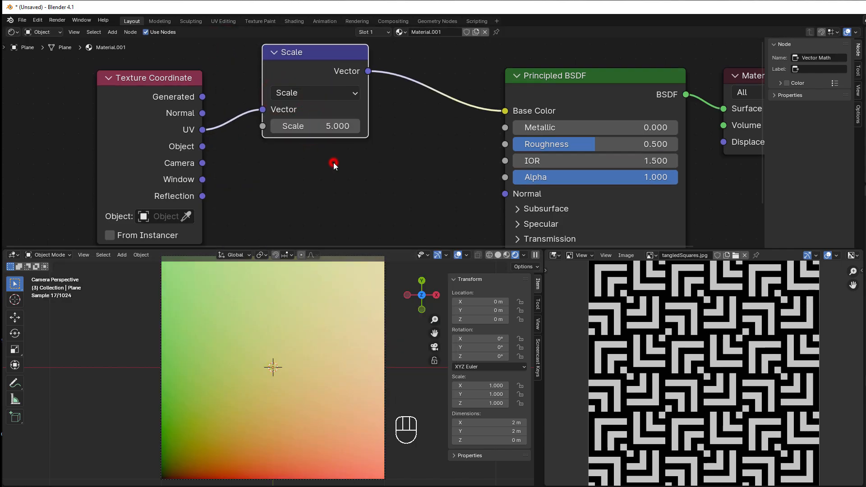
left_click(334, 163)
left_click_drag(303, 74, 276, 103)
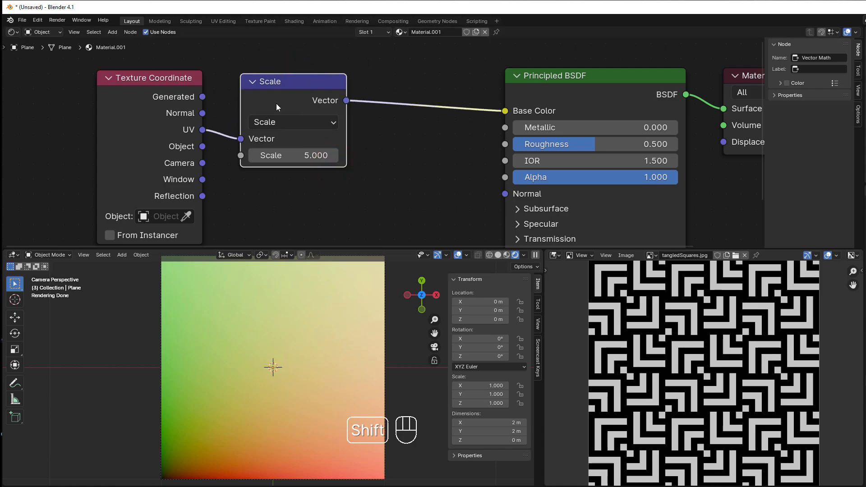
Duplicate the Scale node into the link before Base Color, change the copy to Fraction, and shift the vector nodes back
key("shift+d")
left_click(410, 88)
left_click(431, 101)
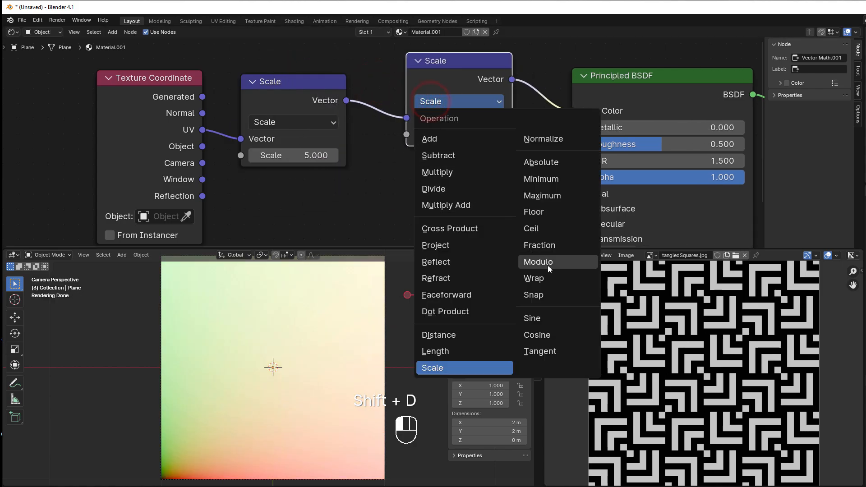
left_click(552, 244)
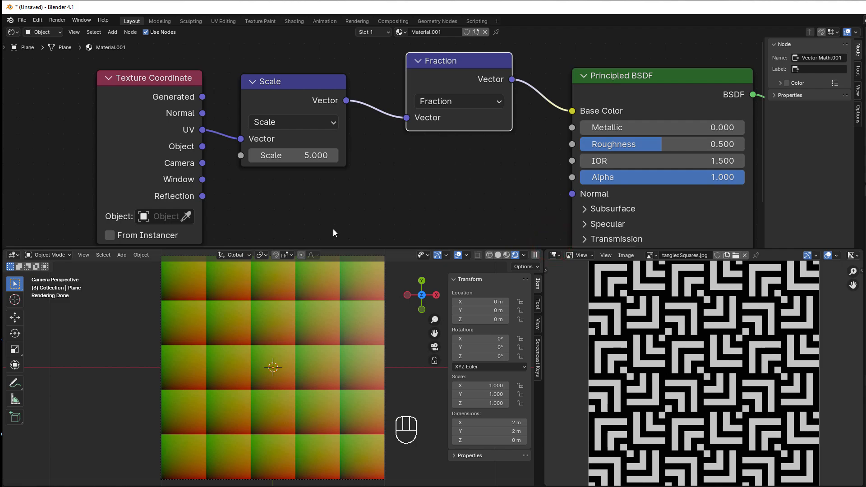
left_click_drag(74, 61, 230, 109)
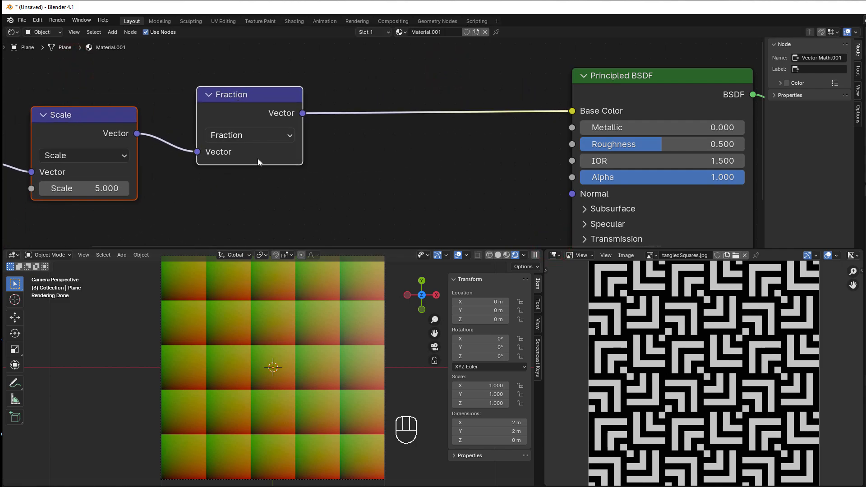
scroll(364, 369, "up", 3)
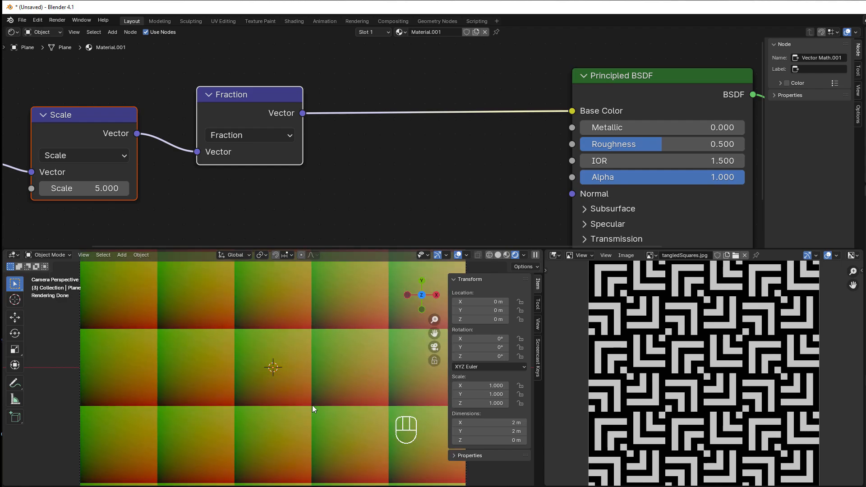
Chain two duplicates of the Fraction node after it, setting the first to Subtract and the second to Multiply
left_click(264, 106)
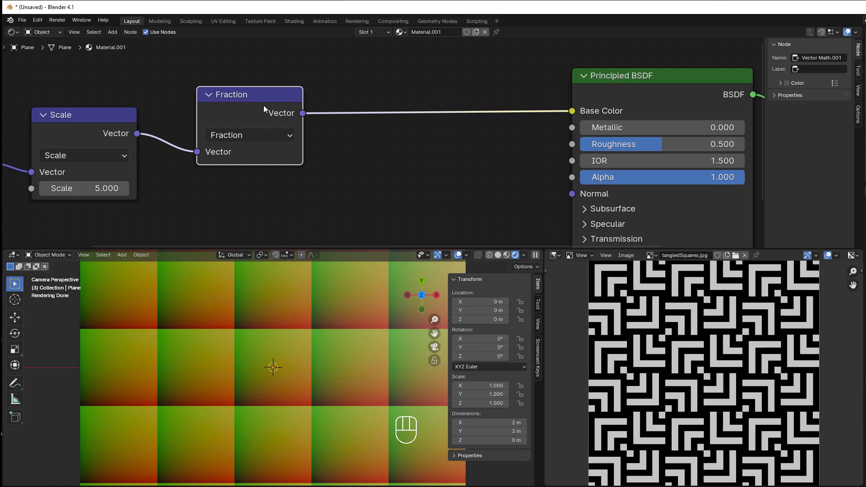
key("shift+d")
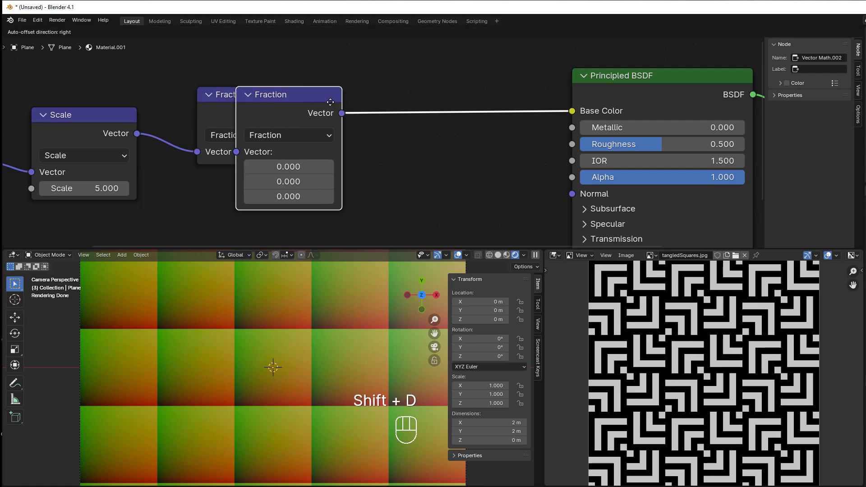
left_click(383, 92)
key("shift+d")
left_click(497, 84)
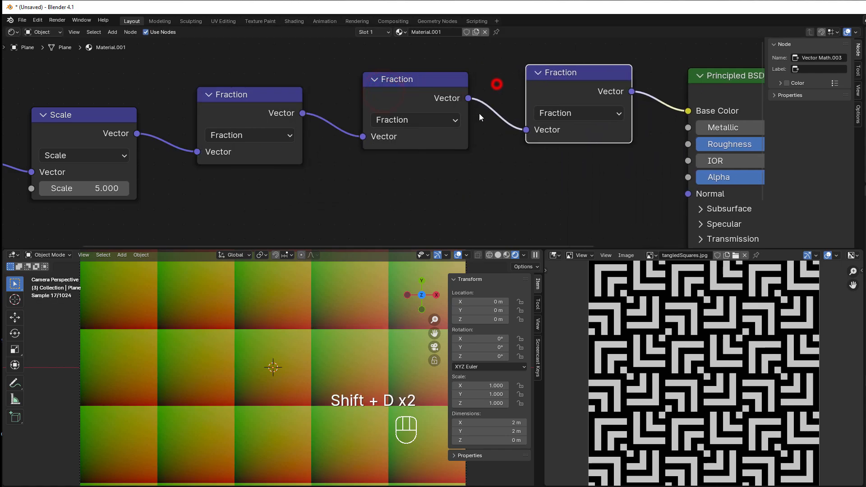
left_click(415, 119)
left_click(404, 176)
left_click(578, 115)
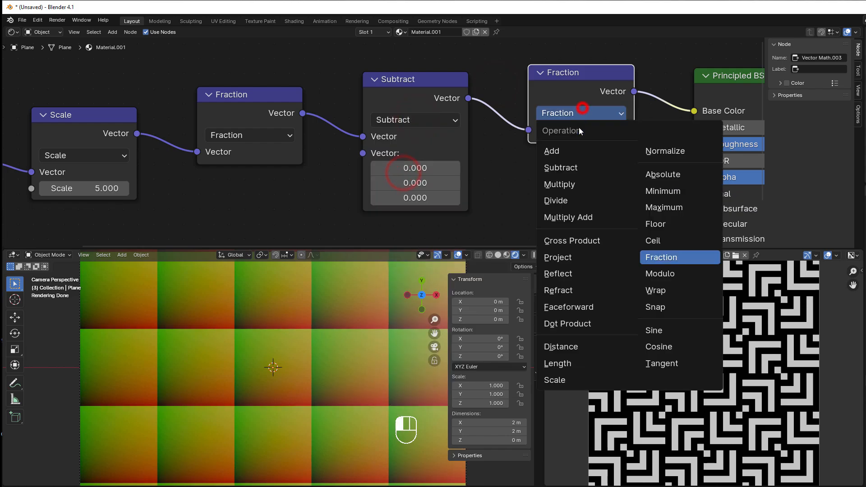
left_click(578, 182)
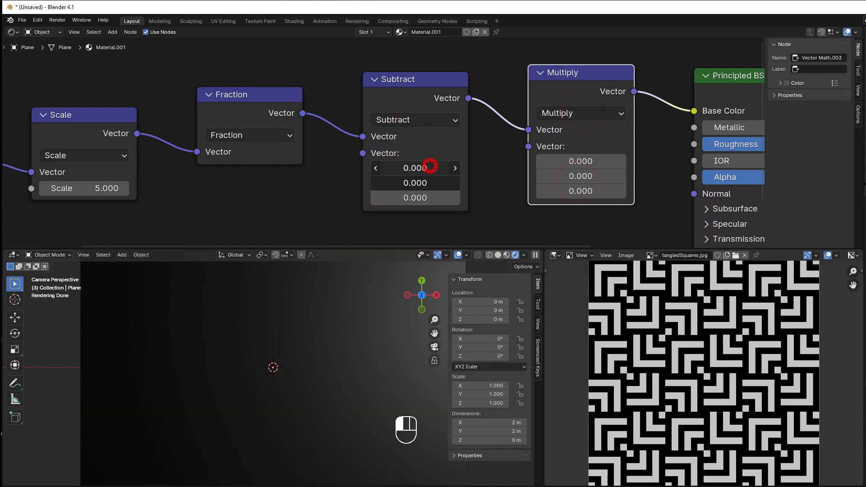
Set the Subtract node's X and Y values to 0.5 and the Multiply node's X and Y values to 2
left_click_drag(428, 168, 429, 183)
type(".5")
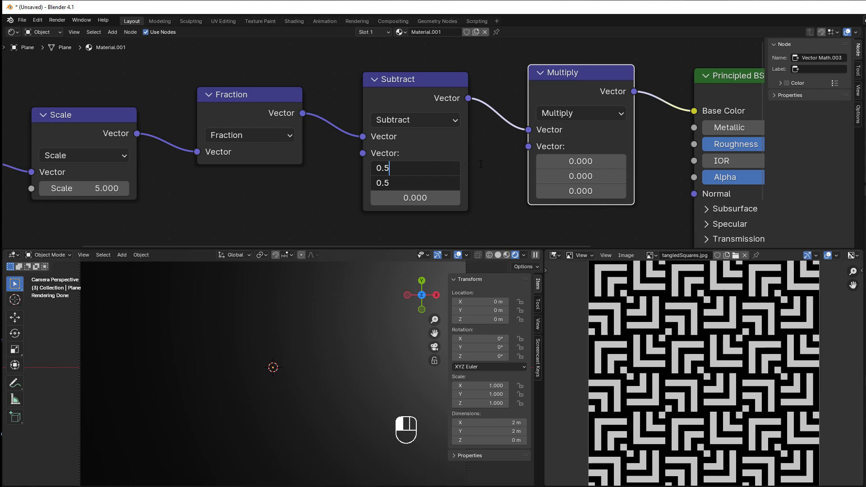
left_click(494, 163)
left_click(584, 161)
left_click_drag(584, 161, 582, 176)
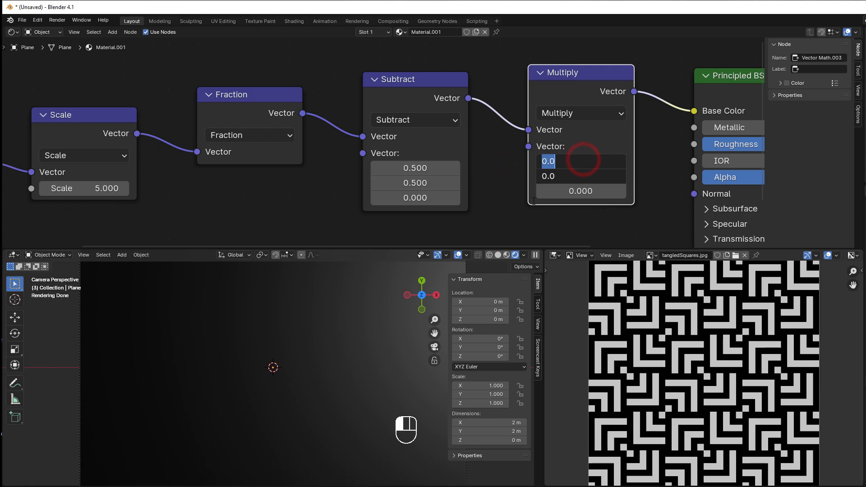
type("2")
left_click(495, 214)
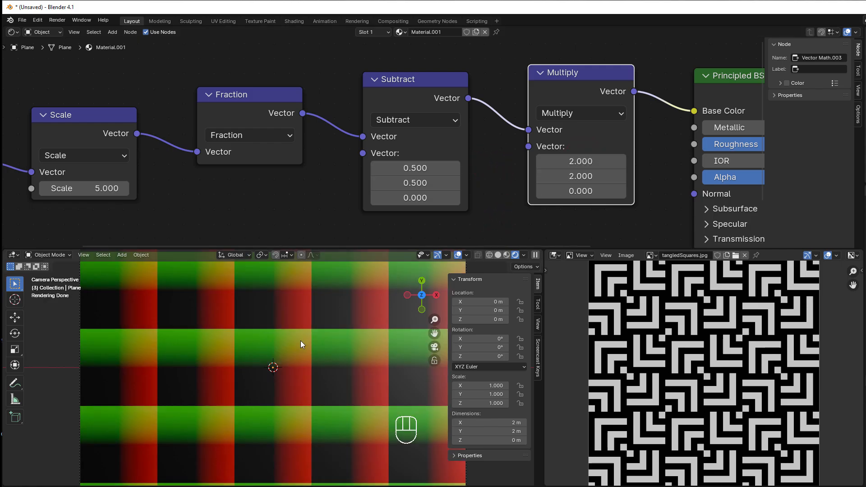
Move the Principled BSDF and Material Output nodes away from the Multiply node to make room in the chain
scroll(437, 220, "down", 3)
middle_click_drag(439, 220, 172, 216)
left_click_drag(439, 70, 602, 151)
left_click_drag(486, 107, 610, 106)
left_click(250, 99)
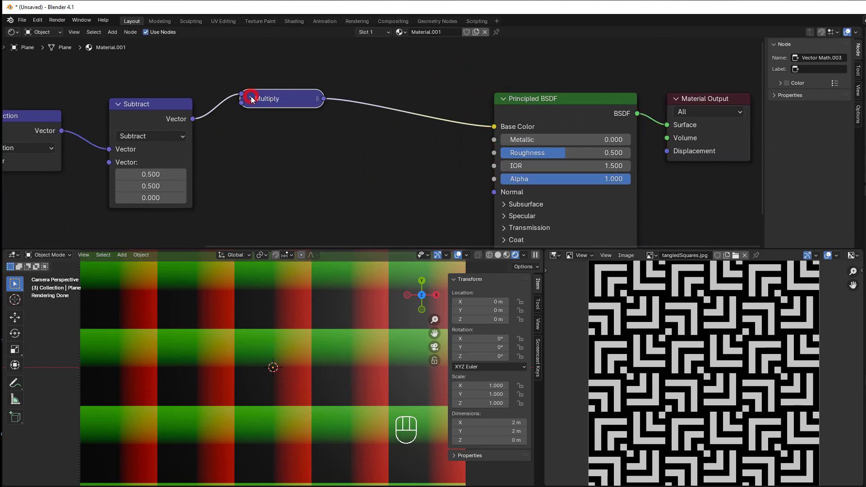
left_click(252, 98)
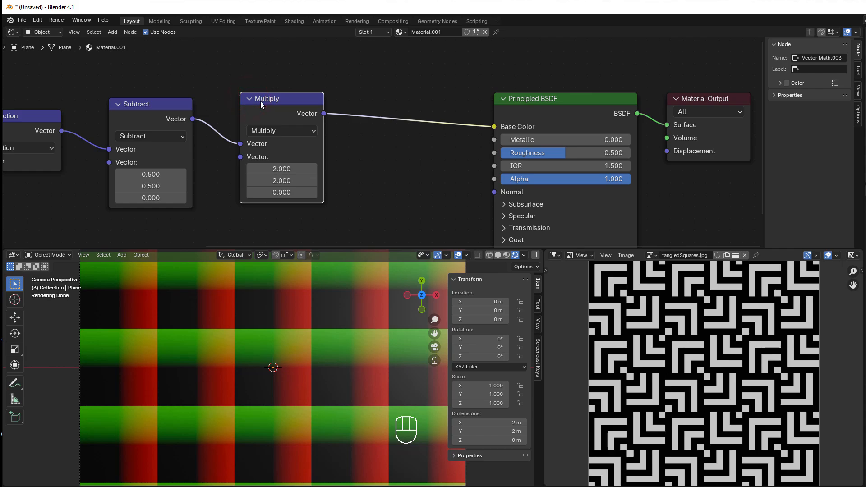
Duplicate the Multiply node into the link before Base Color, change the copy to Absolute, and place it beside Multiply
left_click(261, 102)
key("shift+d")
left_click(394, 80)
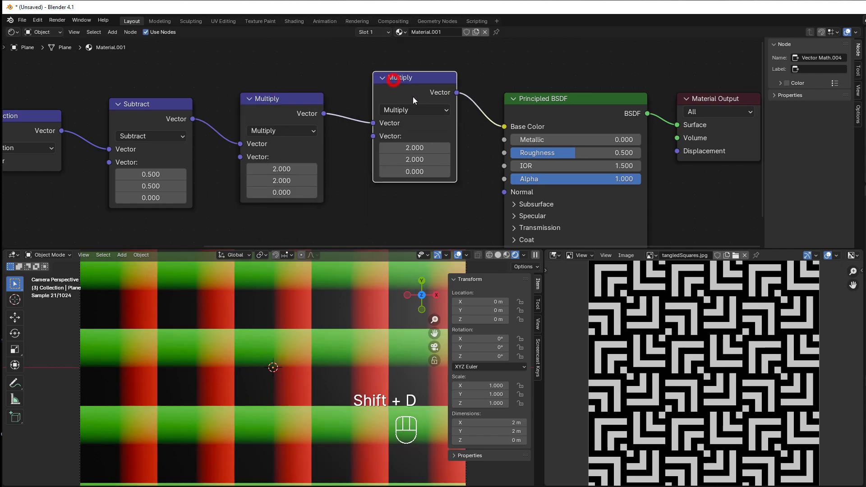
left_click(416, 110)
left_click(478, 158)
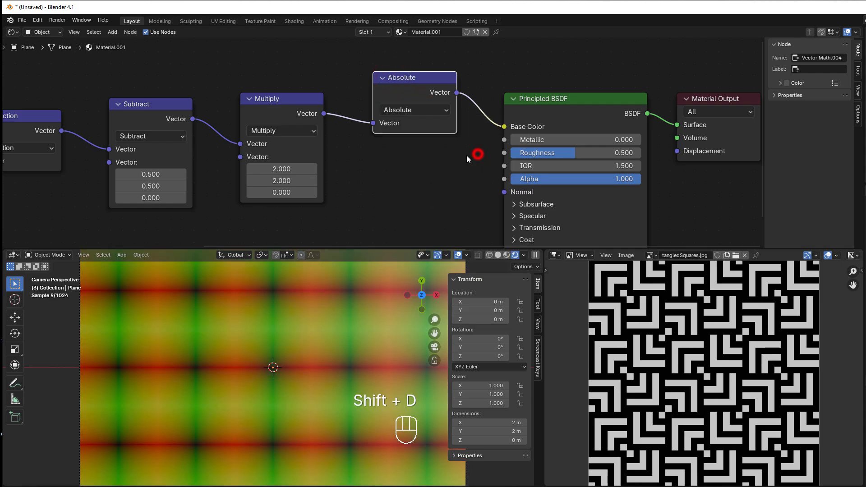
scroll(388, 176, "down", 1)
middle_click_drag(388, 177, 308, 179)
left_click_drag(342, 86, 315, 97)
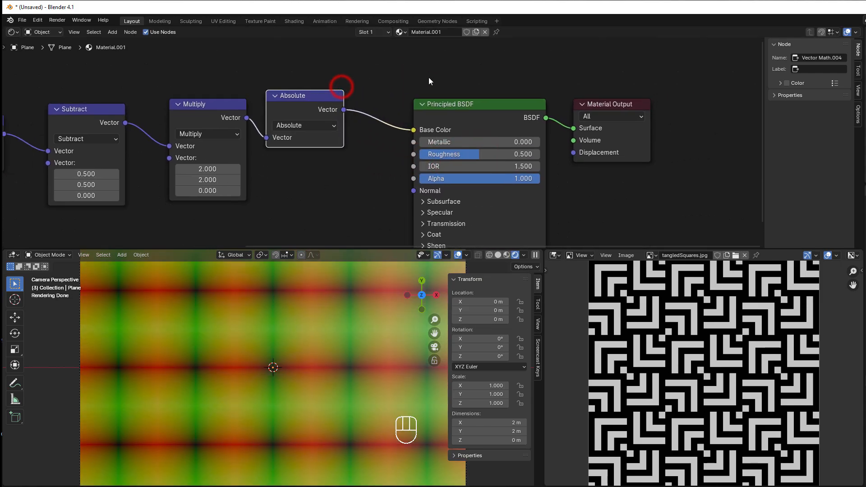
Add a Separate XYZ node fed by the Absolute node's vector, shifting the Principled BSDF and Material Output to make room
left_click_drag(454, 88, 604, 138)
left_click_drag(480, 112, 602, 118)
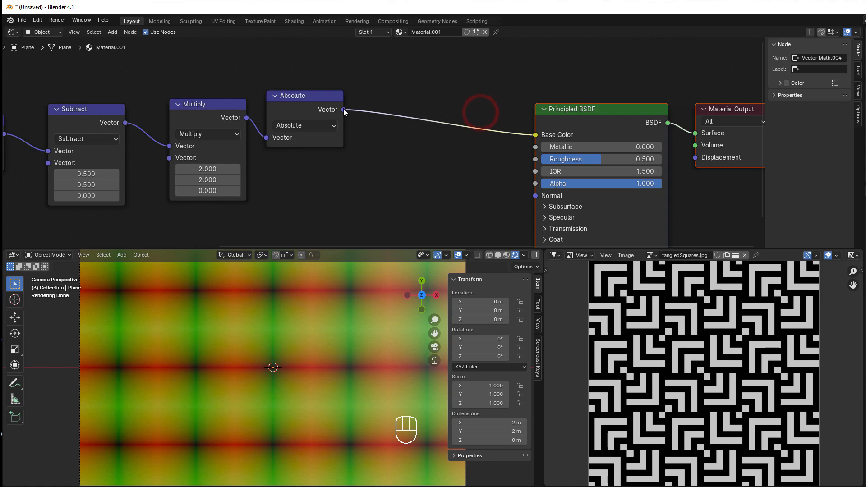
left_click_drag(344, 110, 391, 190)
type("se")
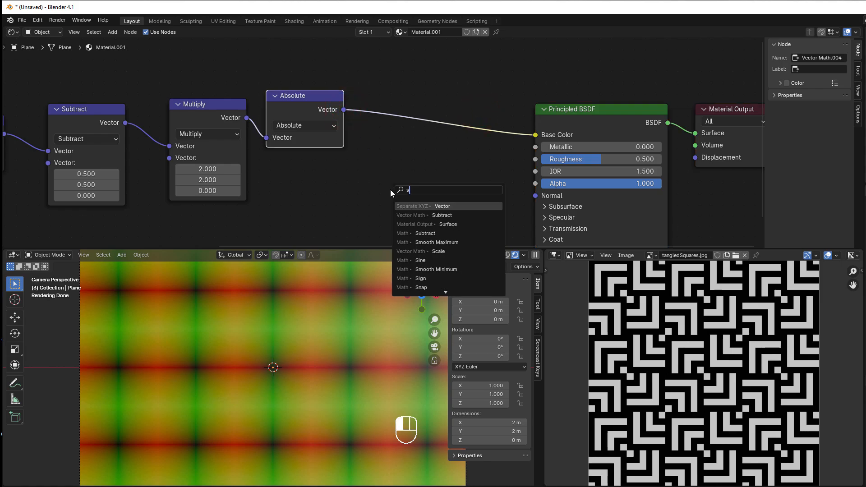
left_click(421, 206)
left_click(399, 166)
middle_click_drag(534, 116, 455, 114)
left_click_drag(478, 89, 694, 139)
left_click_drag(520, 112, 625, 114)
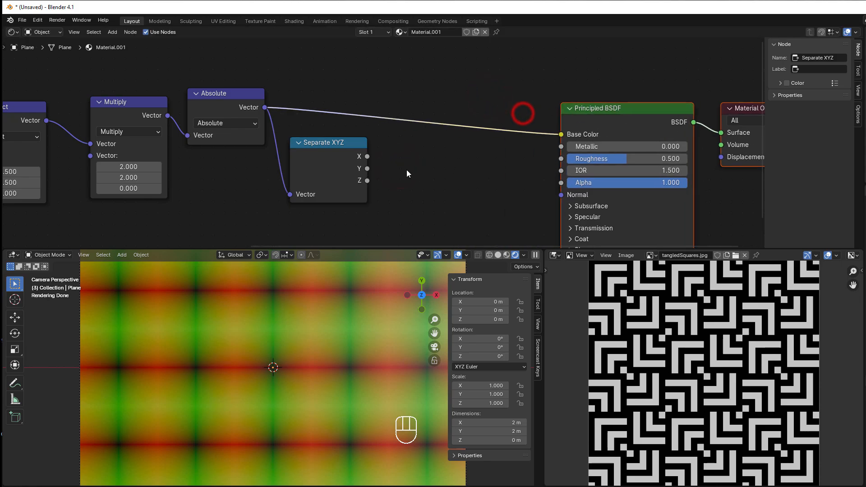
Add a Math node set to Minimum, feed it the separated X and Y, and connect its value to Base Color
key("shift+a")
mouse_move(384, 162)
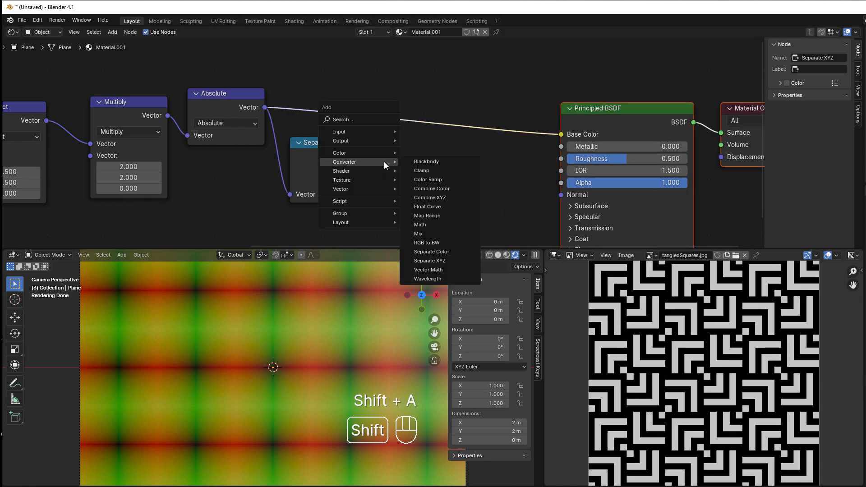
left_click(445, 225)
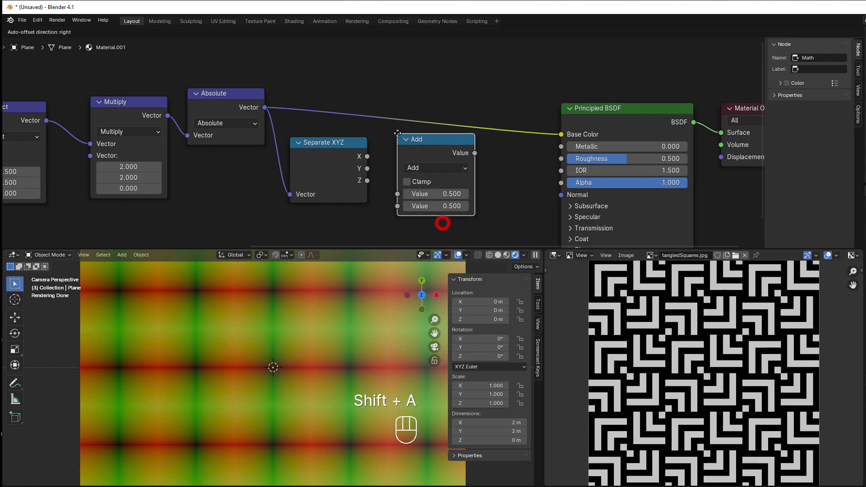
left_click(395, 132)
left_click(413, 165)
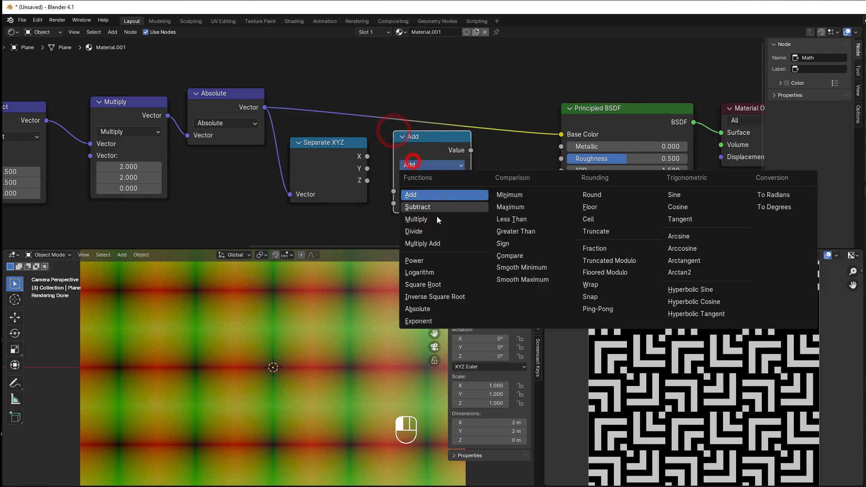
left_click(509, 195)
left_click_drag(368, 156, 394, 203)
left_click_drag(471, 150, 552, 143)
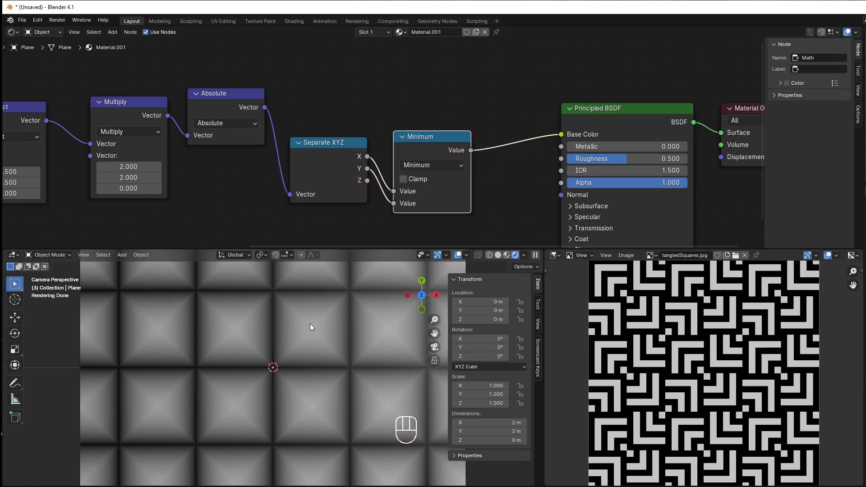
Raise the Separate XYZ and Minimum nodes to line up with the rest of the node chain
left_click_drag(316, 183, 318, 155)
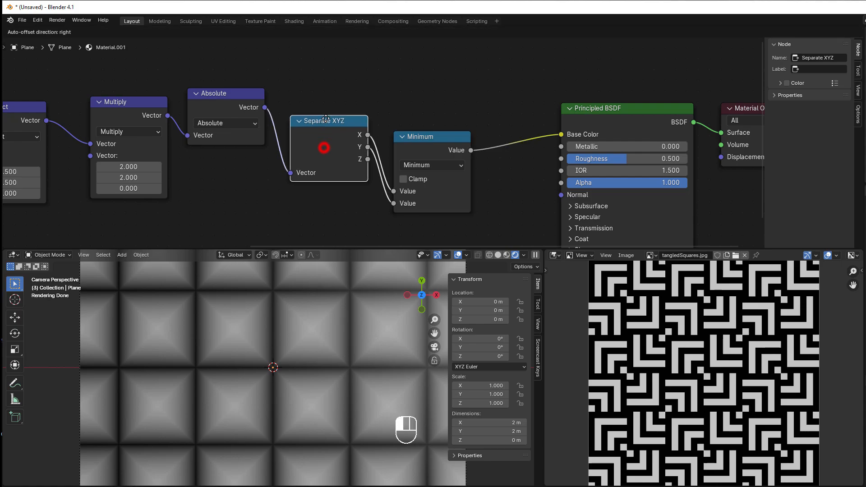
left_click_drag(432, 159, 429, 137)
scroll(461, 178, "down", 1)
middle_click_drag(461, 178, 328, 176)
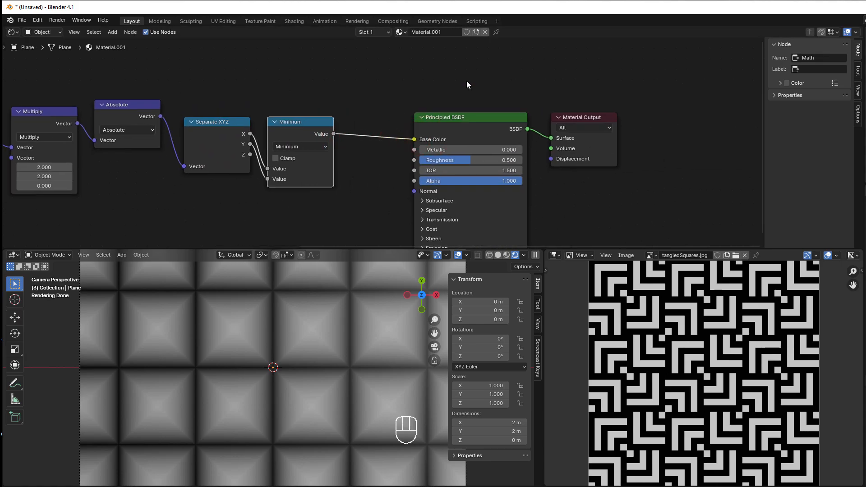
Shift the Principled BSDF and Material Output aside, duplicate Minimum into the Base Color link, and change the copy to Floored Modulo
left_click_drag(468, 82, 574, 142)
left_click_drag(499, 125, 602, 114)
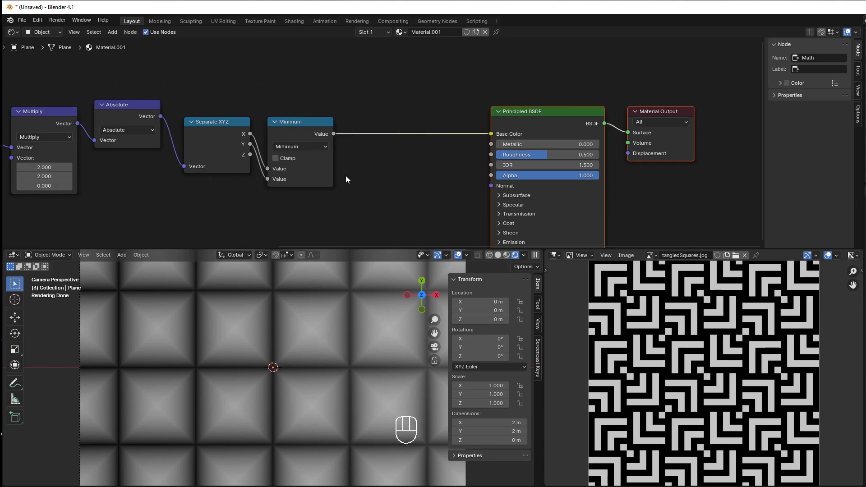
left_click(307, 132)
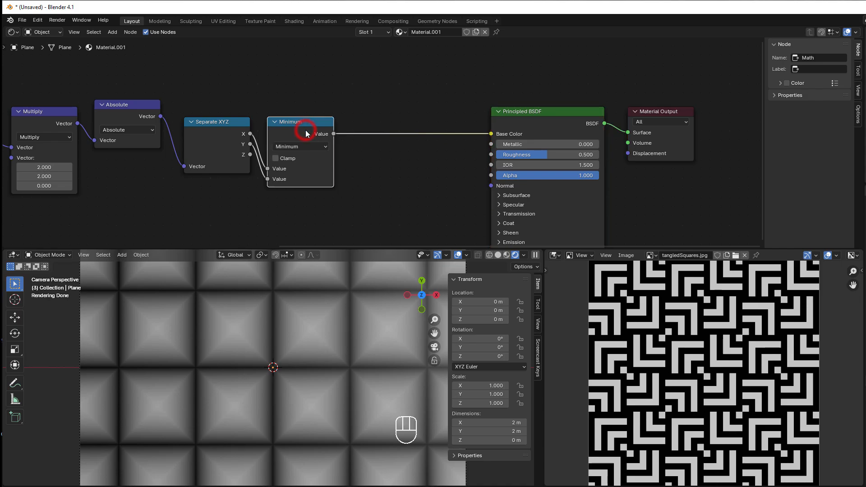
key("shift+d")
left_click(377, 113)
scroll(392, 122, "up", 1)
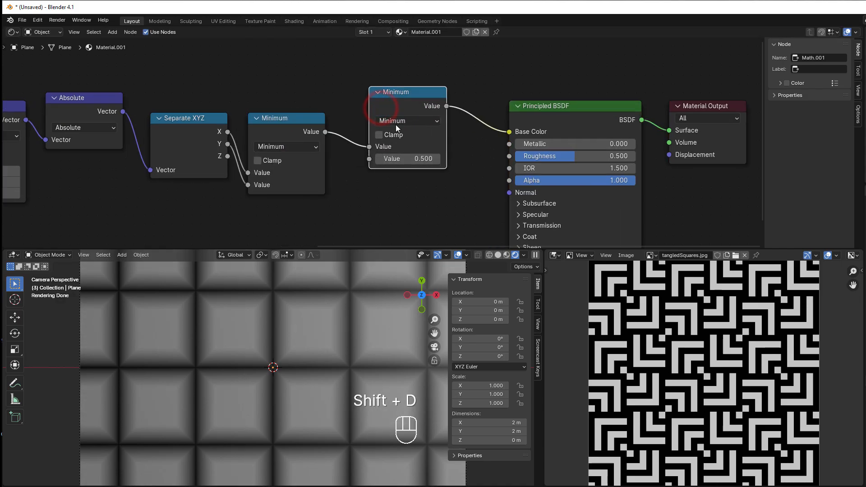
left_click(396, 122)
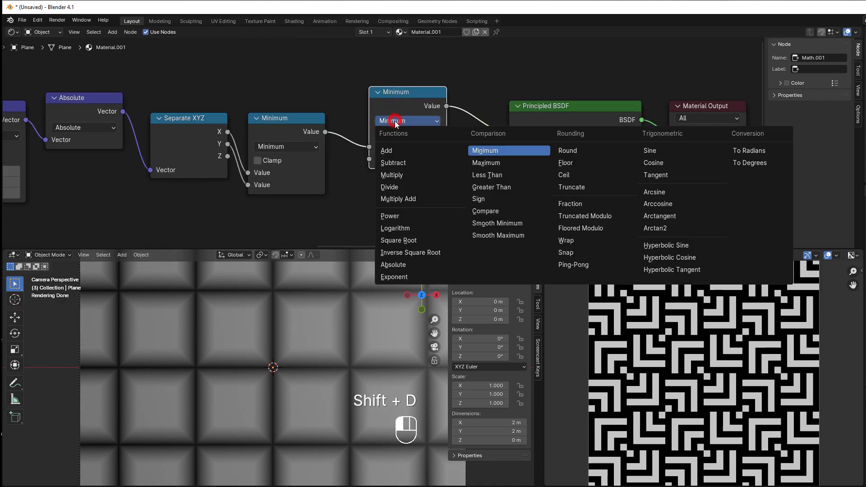
left_click(577, 229)
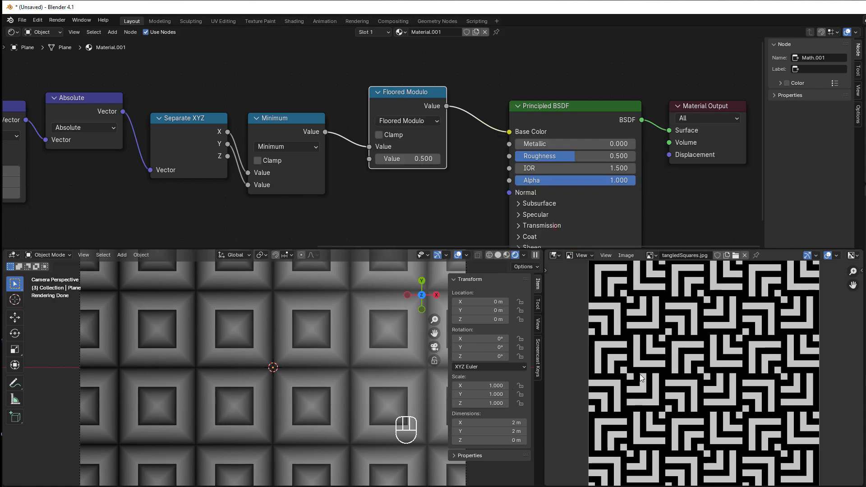
Set the Floored Modulo node's second value to 1/6
scroll(642, 375, "up", 1)
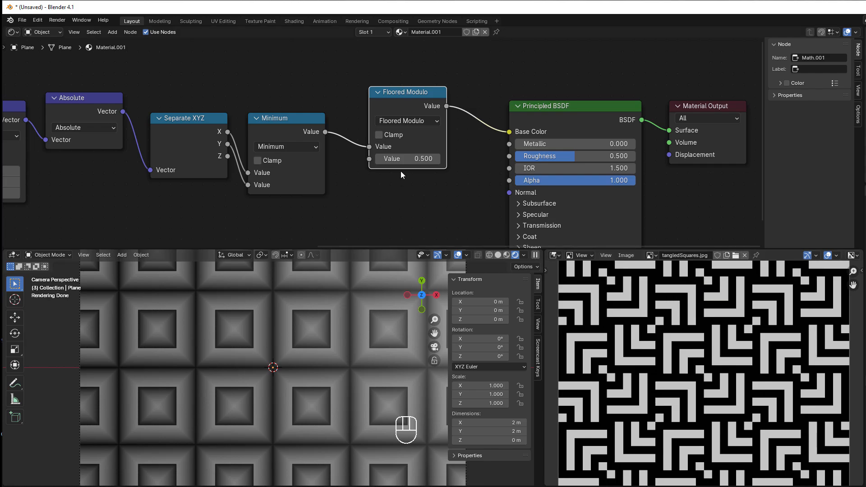
left_click(391, 158)
type("1/6")
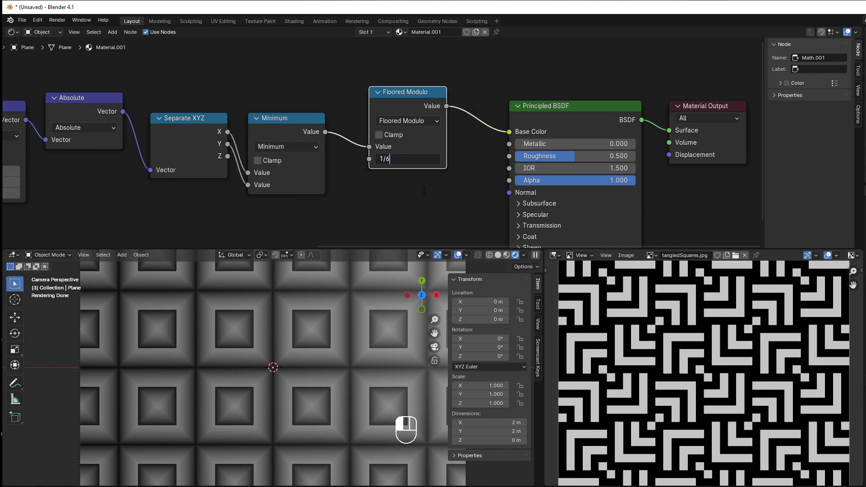
key("Return")
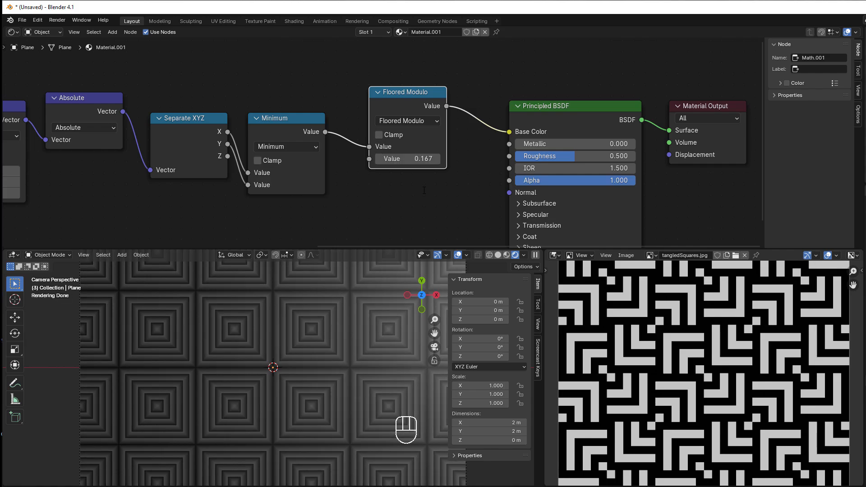
Make room before the Principled BSDF, duplicate Floored Modulo into the Base Color link, and change the copy to Greater Than
middle_click_drag(421, 188, 375, 178)
left_click_drag(469, 82, 632, 149)
left_click_drag(549, 122, 609, 122)
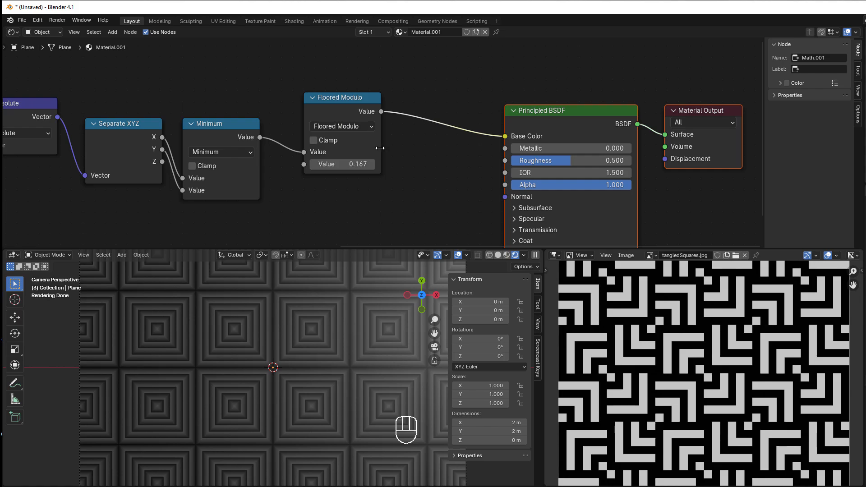
left_click(333, 109)
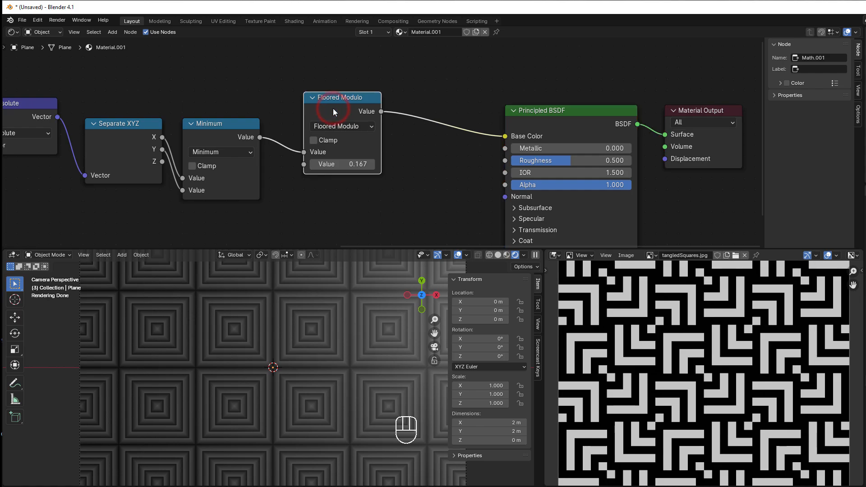
key("shift+d")
left_click(454, 101)
left_click(456, 114)
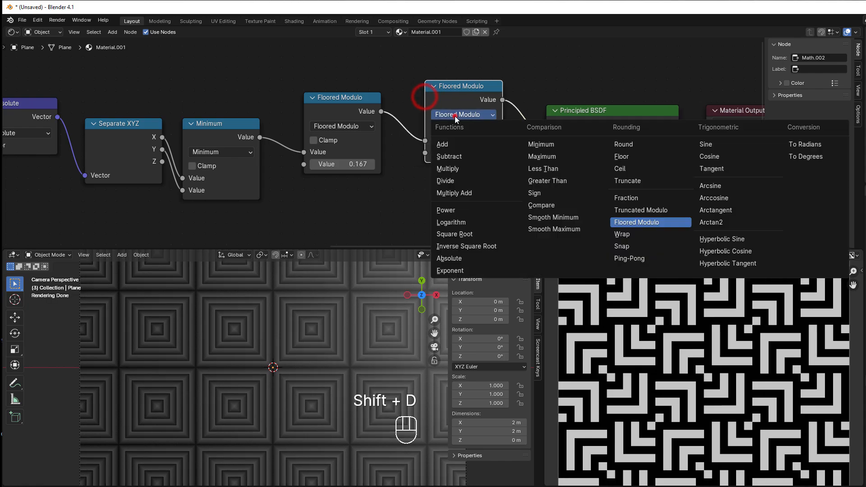
left_click(548, 181)
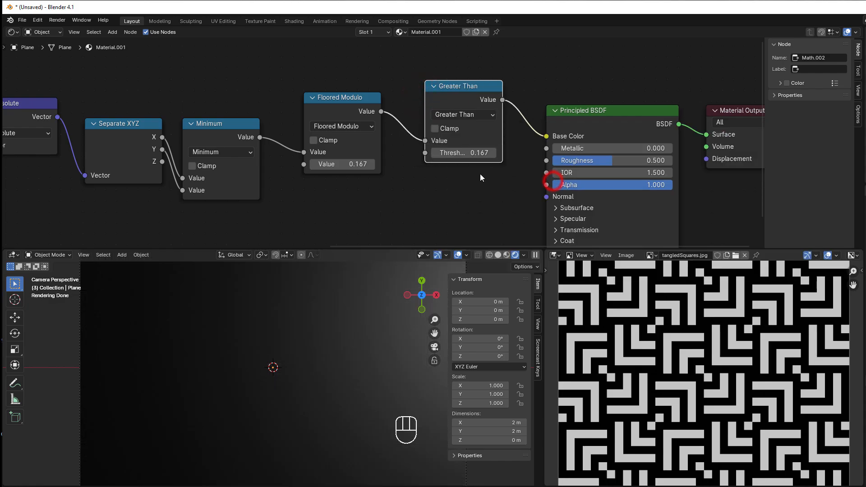
Divide the Greater Than node's threshold by 2
left_click(459, 153)
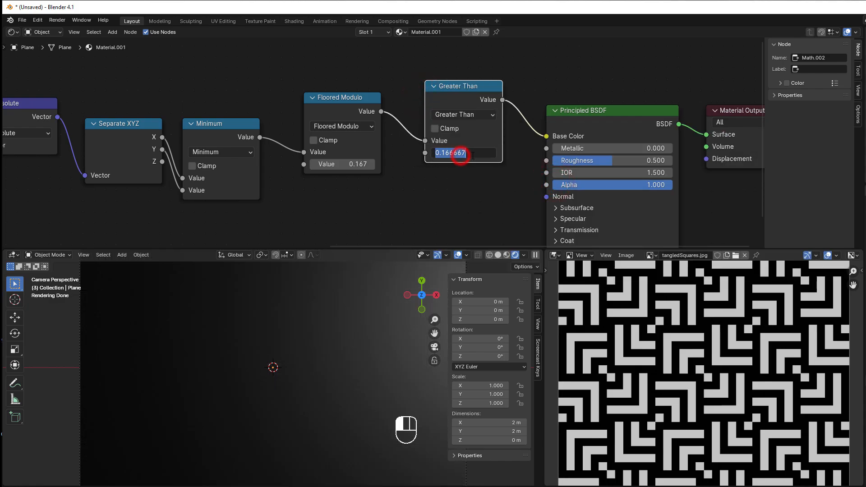
left_click(472, 154)
type("/2")
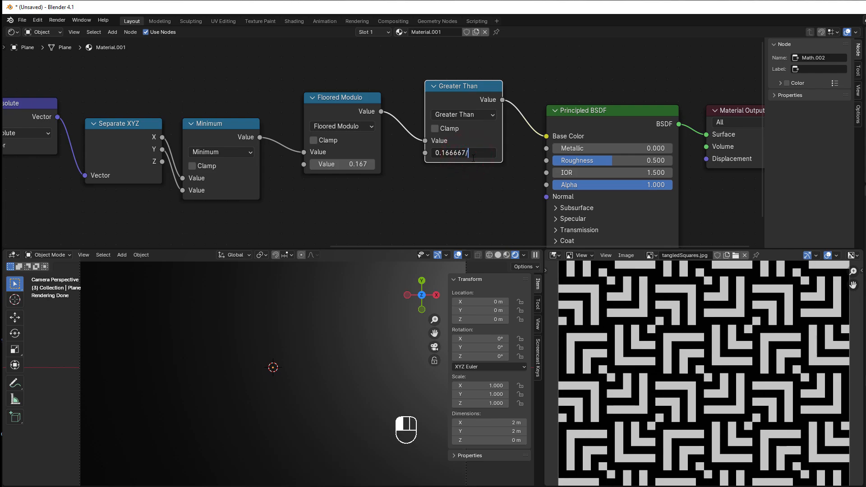
key("Return")
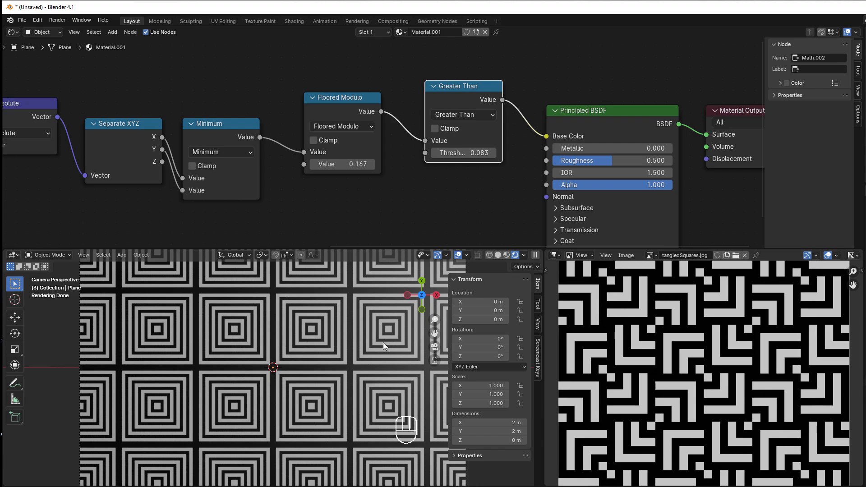
Set the Floored Modulo node's second value to 1/3 and the Greater Than node's threshold to 1/6
double_click(339, 166)
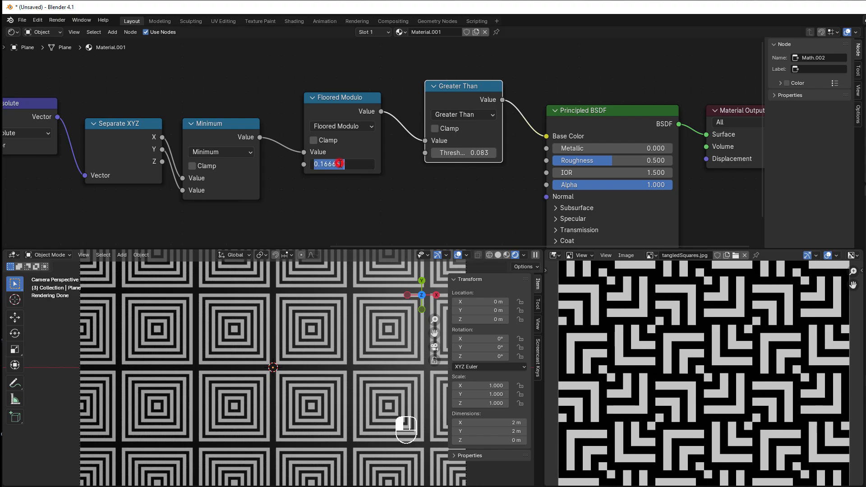
left_click(472, 152)
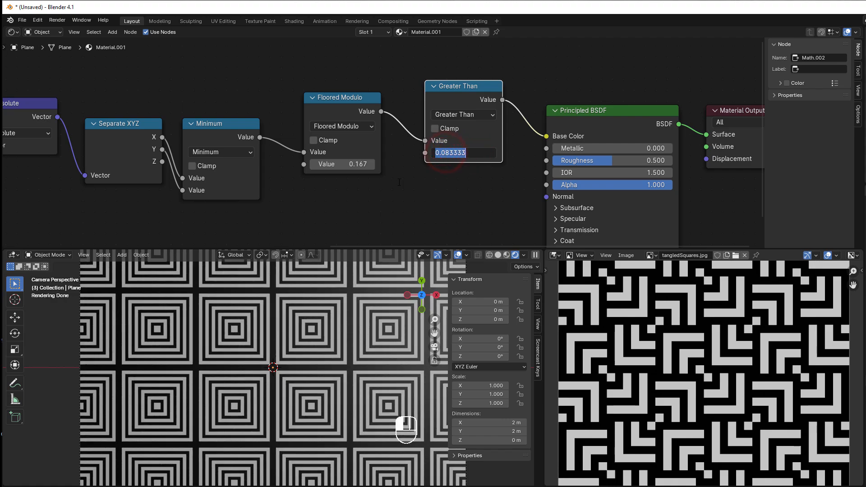
left_click(326, 166)
left_click(334, 172)
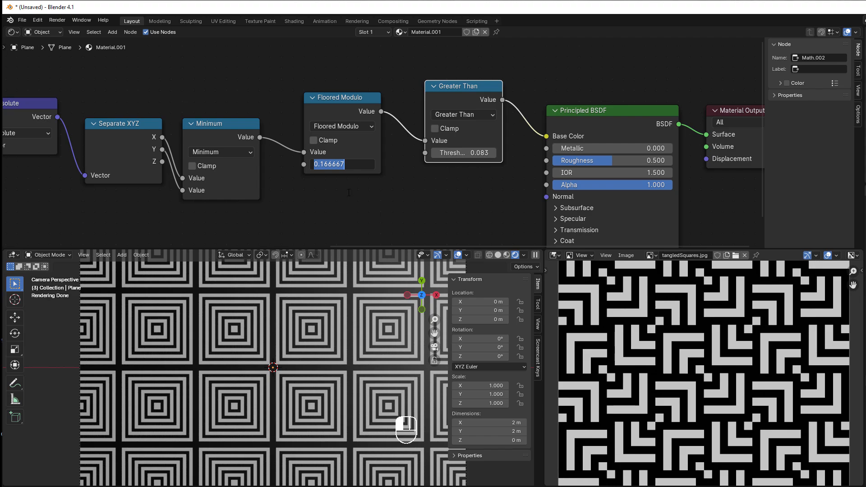
type("1/3")
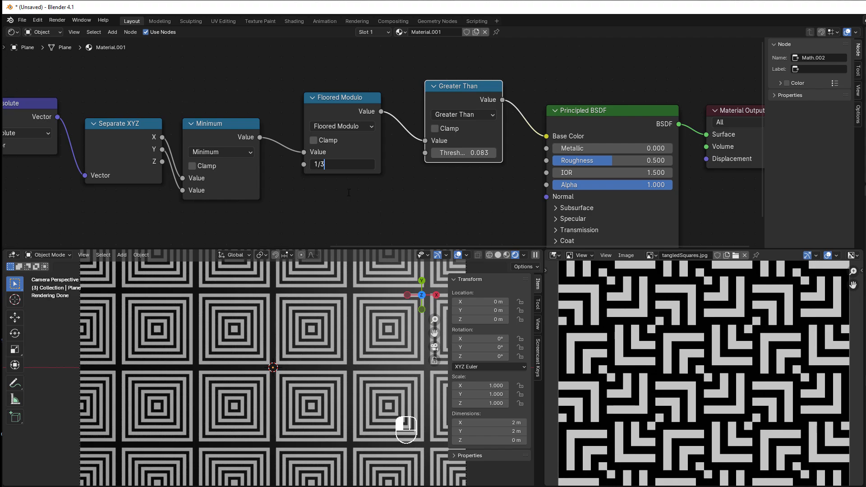
key("Return")
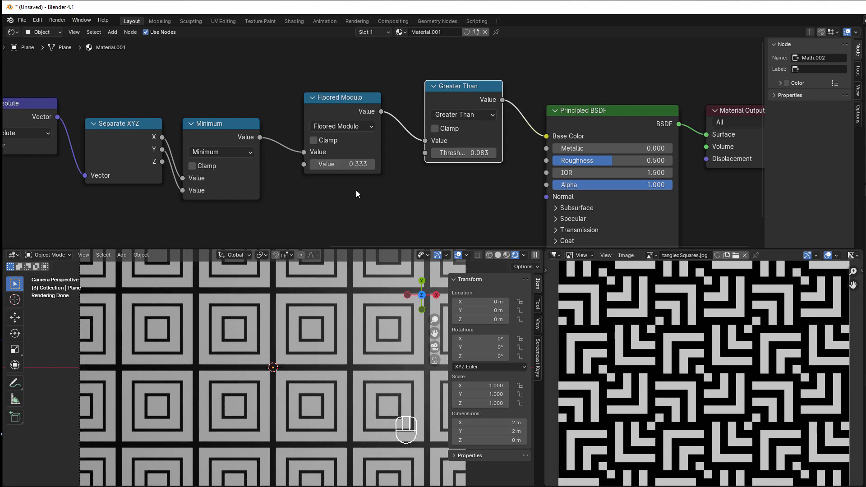
left_click(447, 152)
type("1/6")
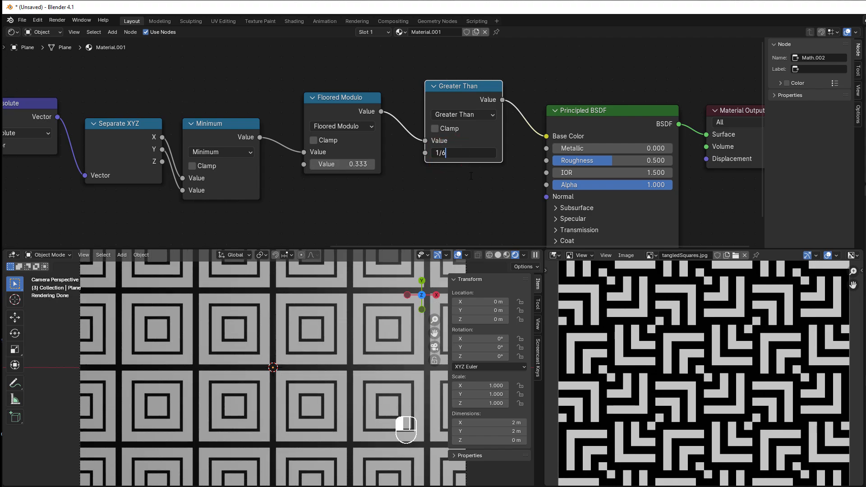
key("Return")
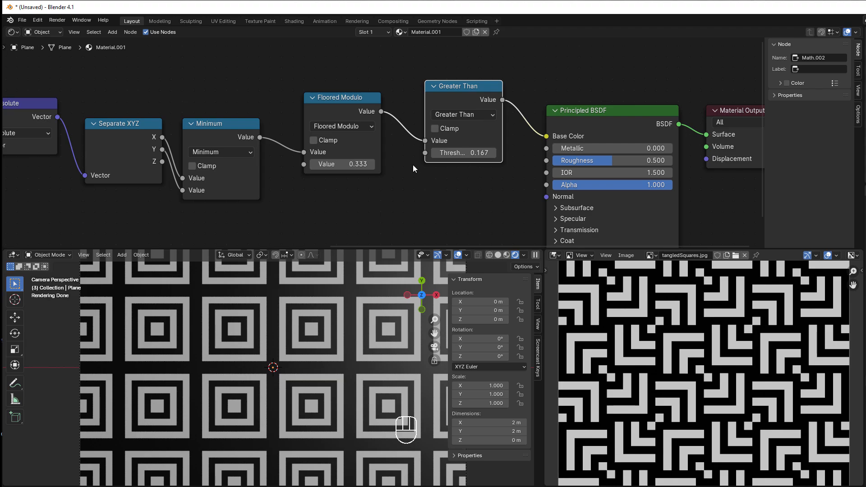
Nudge the Floored Modulo and Greater Than nodes slightly closer to the Minimum node
left_click_drag(347, 99, 342, 97)
left_click_drag(458, 95, 442, 95)
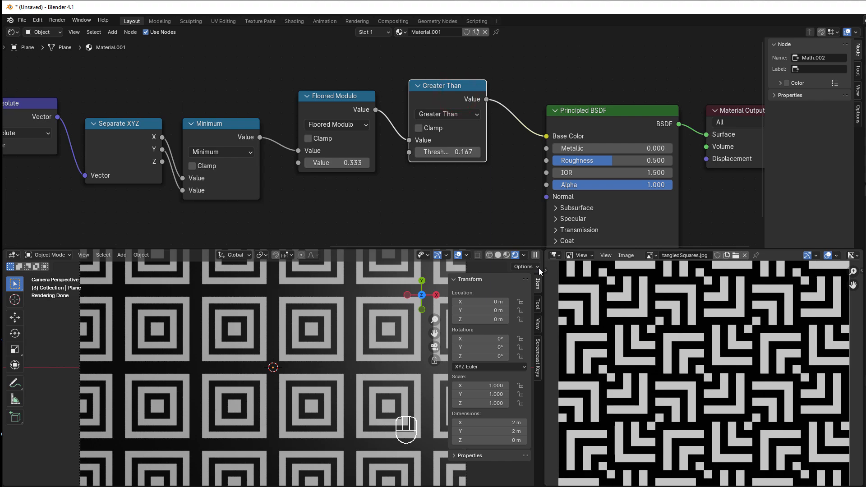
scroll(633, 324, "down", 3)
scroll(633, 323, "up", 1)
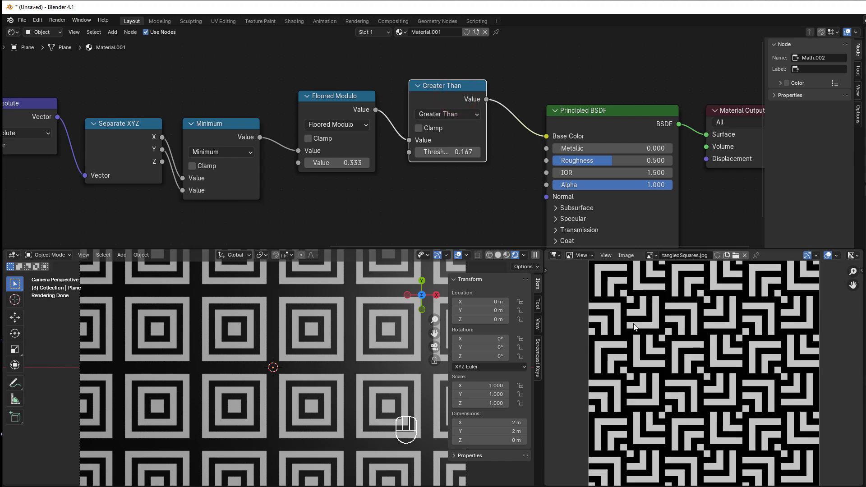
scroll(342, 398, "down", 3)
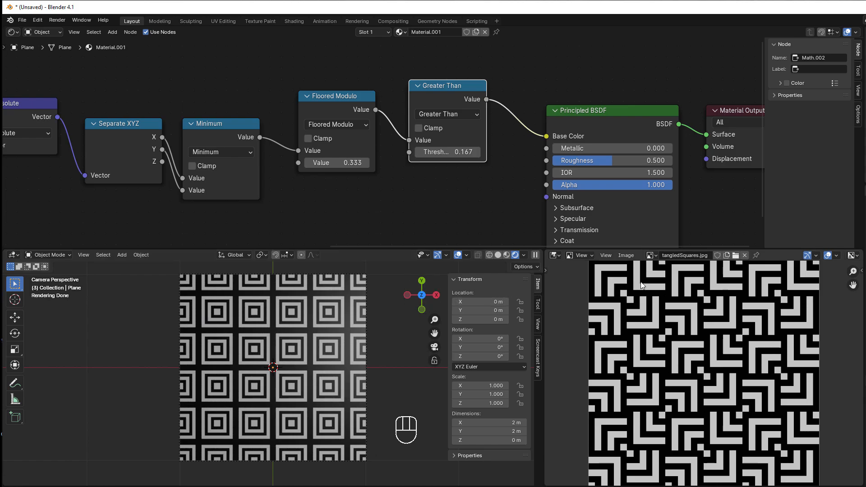
scroll(641, 282, "up", 1)
scroll(641, 282, "down", 1)
scroll(330, 229, "down", 1)
Duplicate Absolute into the link before Separate XYZ, change the copy to Subtract, and route the Absolute vector into its second vector input
middle_click_drag(349, 229, 555, 221)
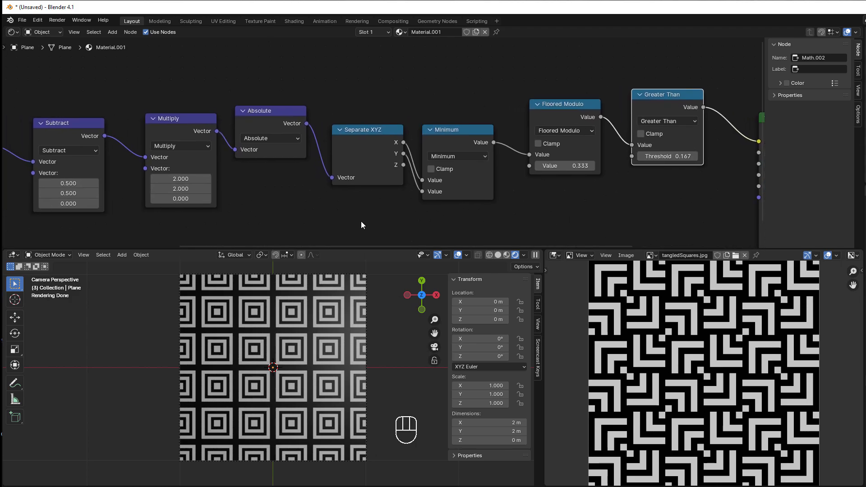
scroll(353, 221, "up", 3)
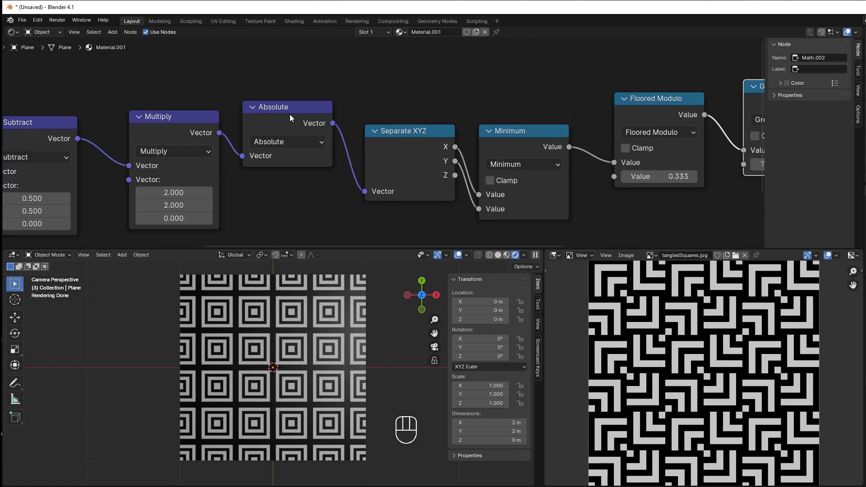
left_click(290, 115)
key("shift+d")
left_click(382, 88)
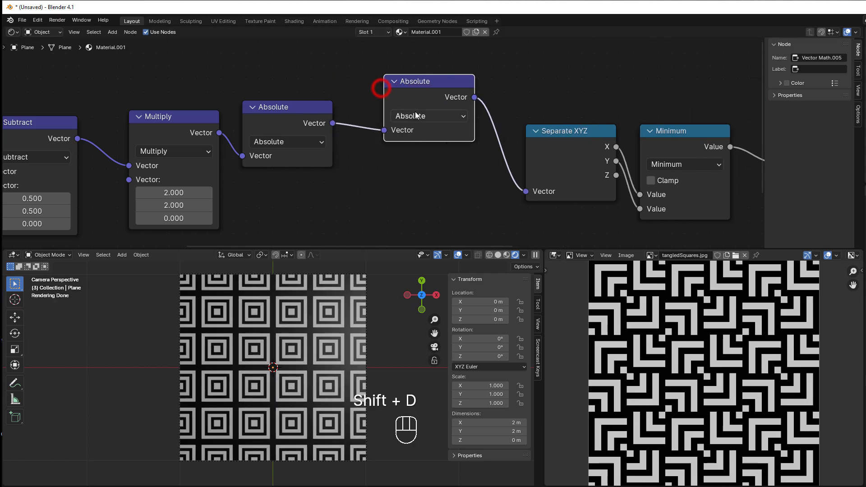
left_click(416, 116)
left_click(408, 158)
left_click_drag(383, 131, 385, 183)
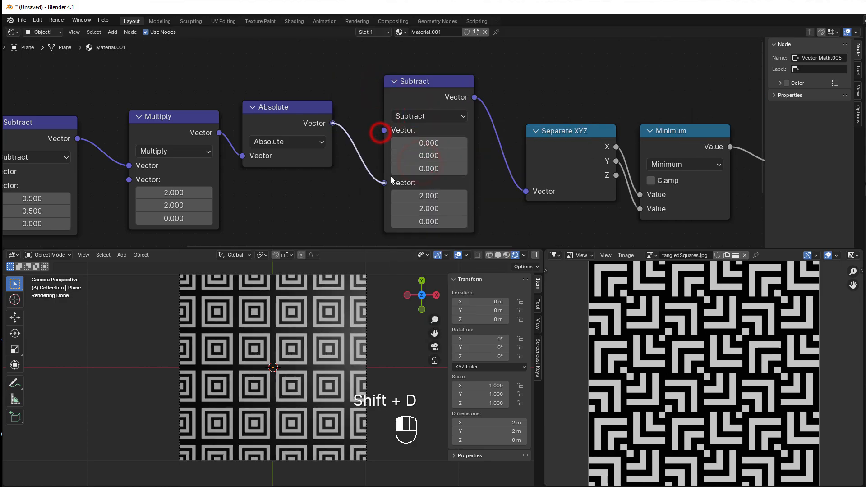
Set the X and Y of the new Subtract node's first vector to 1
left_click_drag(422, 143, 421, 155)
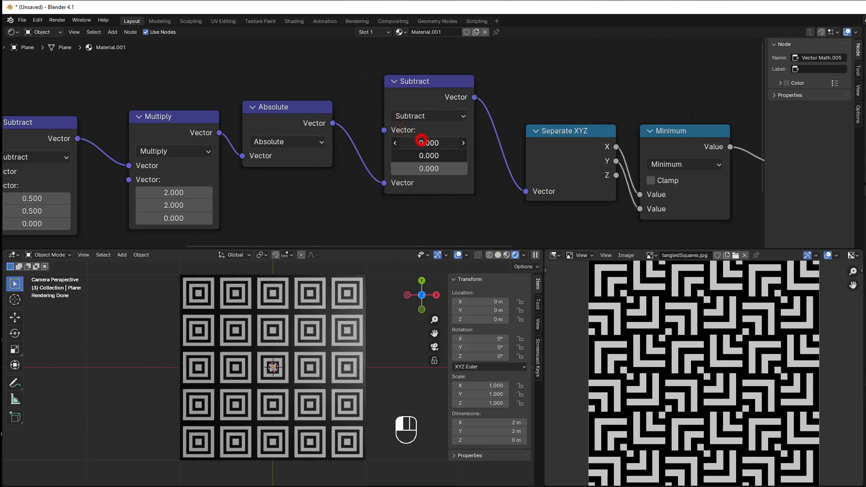
type("1")
left_click(461, 185)
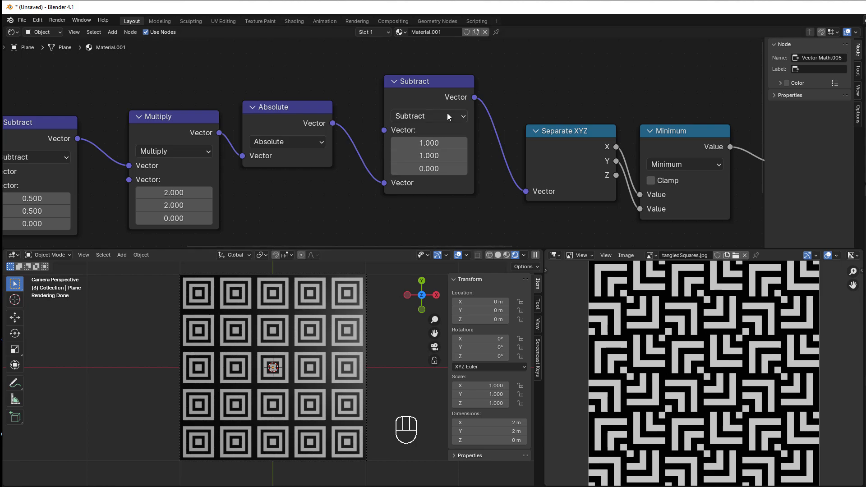
Duplicate the Separate XYZ, Minimum, Floored Modulo and Greater Than chain below the original and feed it the Absolute node's vector
scroll(440, 126, "down", 4)
middle_click_drag(438, 132, 235, 117)
scroll(320, 130, "down", 1)
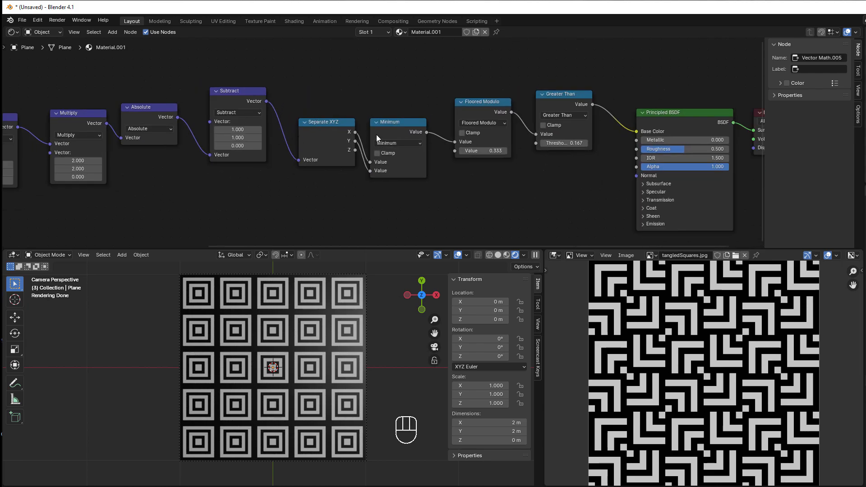
left_click_drag(314, 88, 562, 186)
key("shift+d")
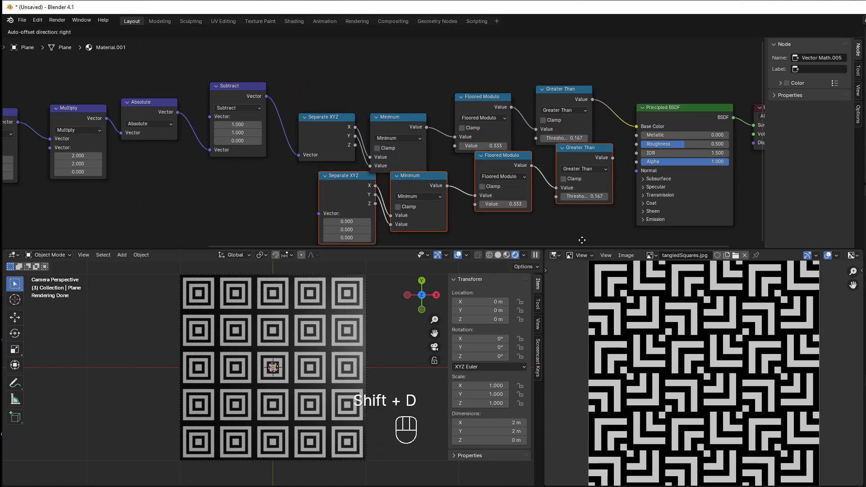
left_click(570, 214)
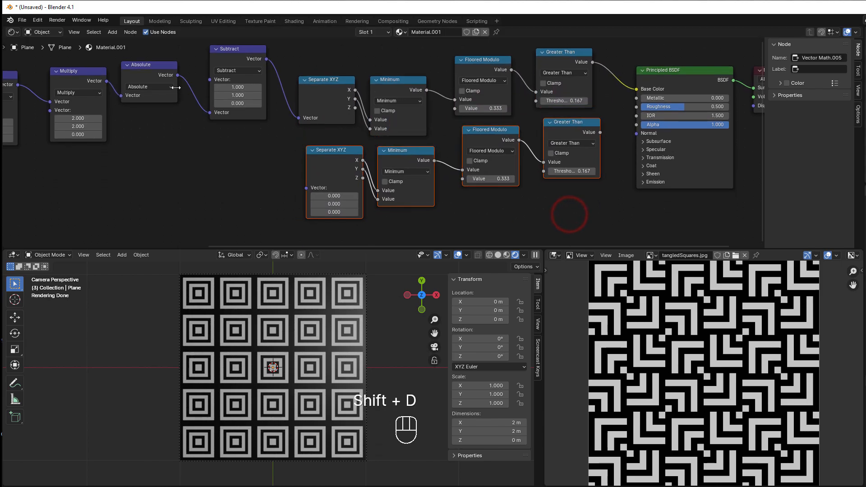
left_click_drag(178, 75, 307, 188)
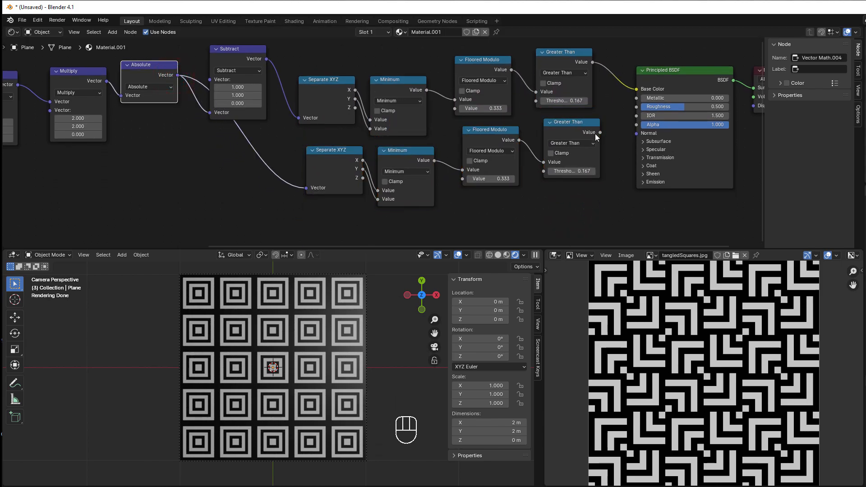
Preview the lower Greater Than output in the Principled BSDF's Base Color, and reconnect the upper Greater Than output
left_click_drag(597, 133, 637, 90)
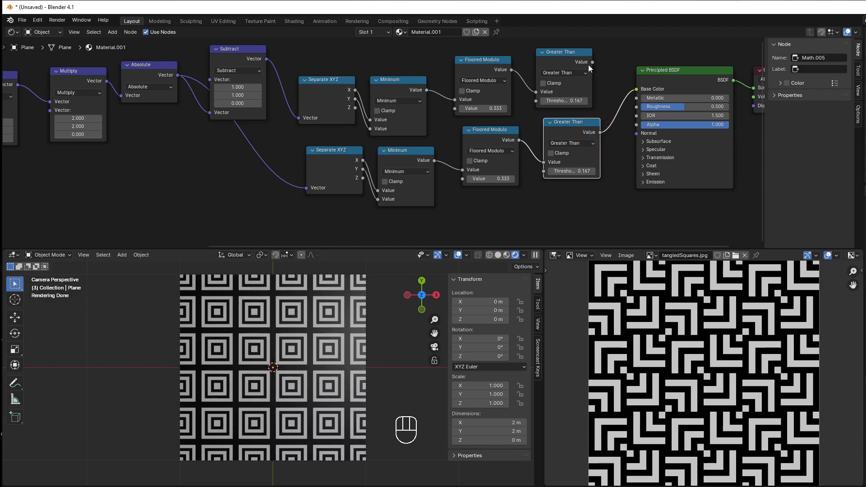
left_click_drag(591, 62, 634, 87)
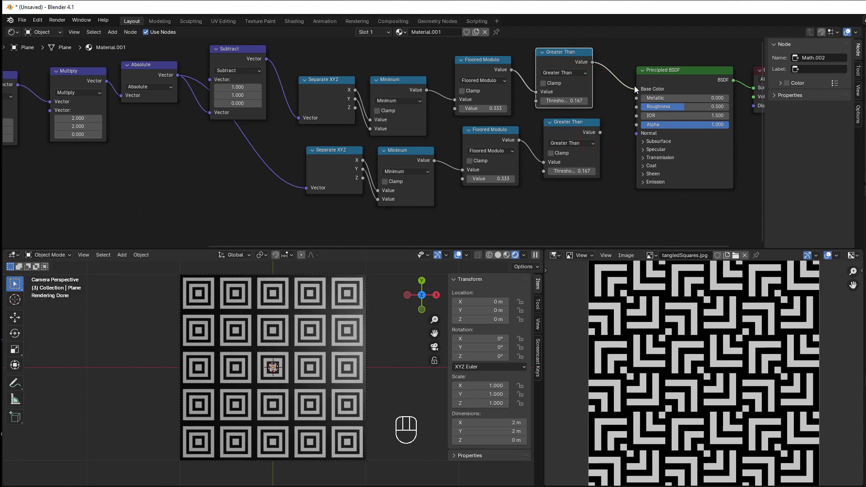
Move the Principled BSDF and Material Output nodes farther away from the Greater Than nodes to free up space
middle_click_drag(627, 103, 486, 134)
left_click_drag(542, 59, 681, 128)
key("g")
left_click(569, 79)
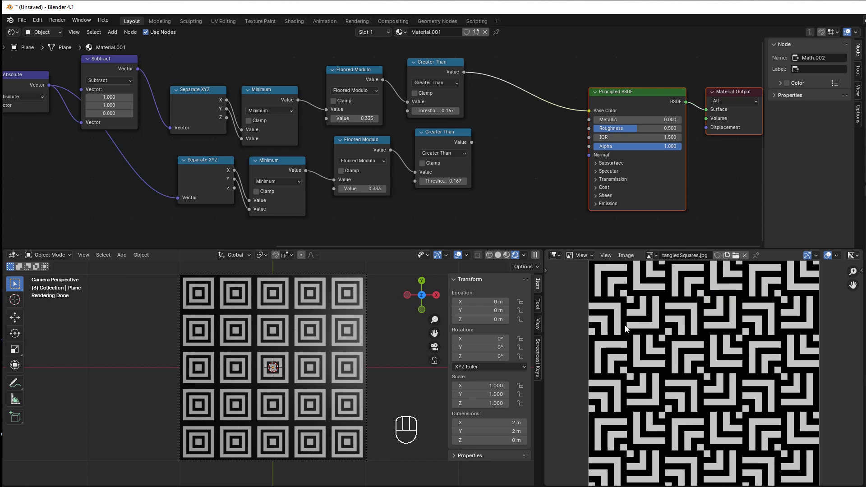
Branch a new Vector Math Scale node off the first Scale node's output, place it below Fraction, and set its scale to 2
scroll(378, 210, "down", 1)
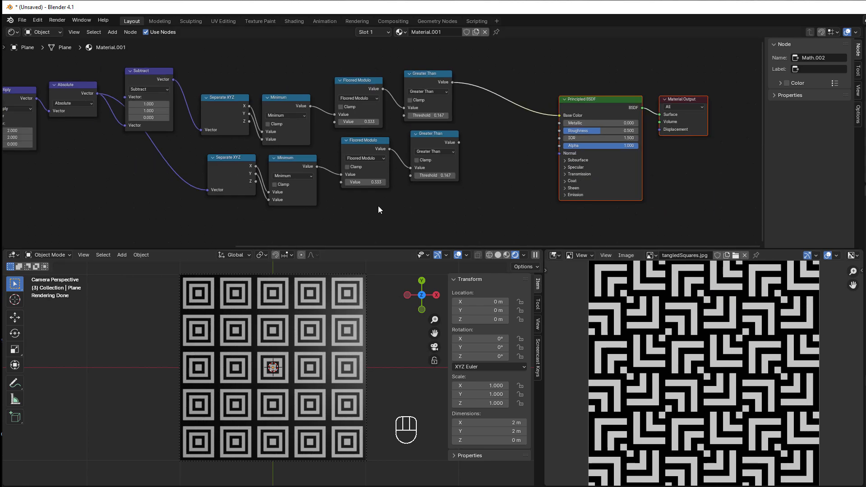
middle_click_drag(379, 207, 636, 193)
middle_click_drag(178, 189, 261, 203)
scroll(246, 187, "up", 1)
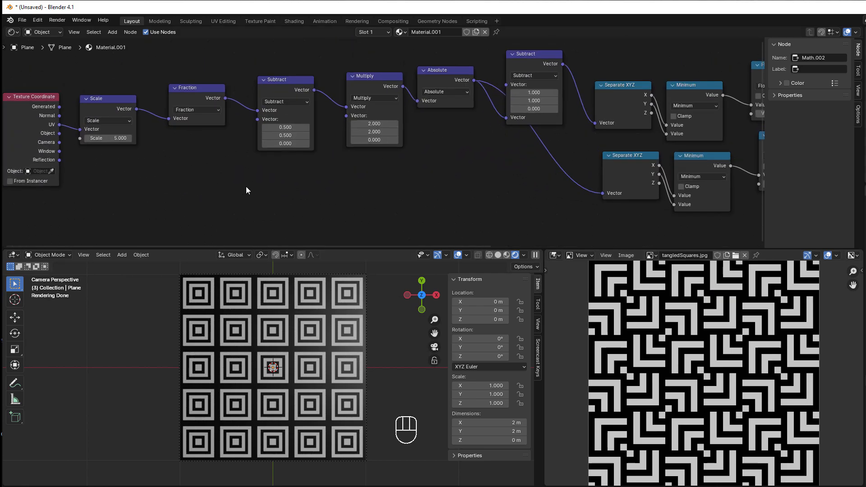
scroll(167, 160, "up", 1)
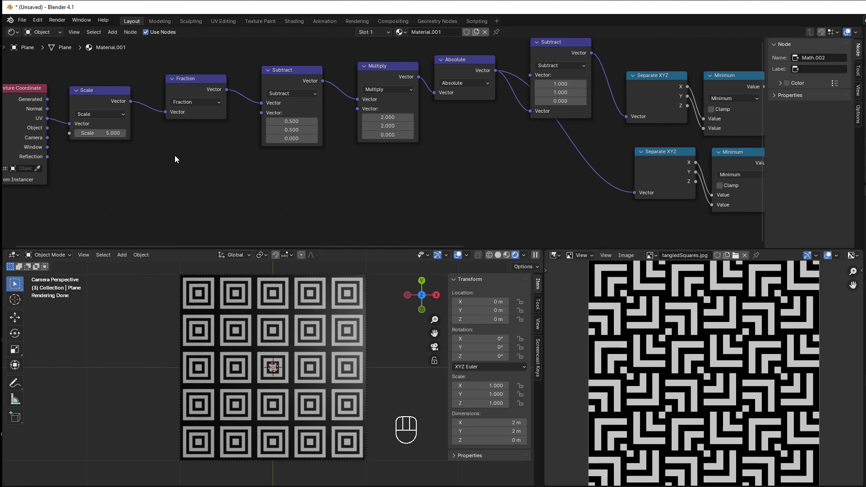
middle_click_drag(228, 174, 247, 163)
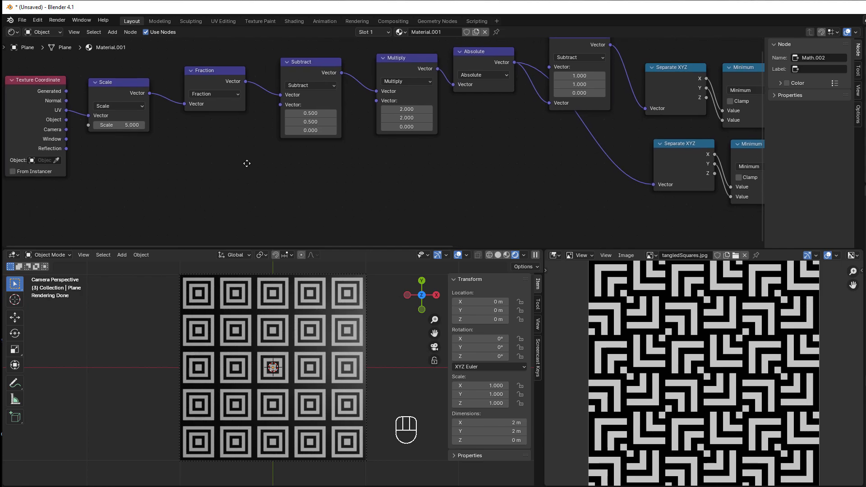
left_click_drag(149, 92, 218, 173)
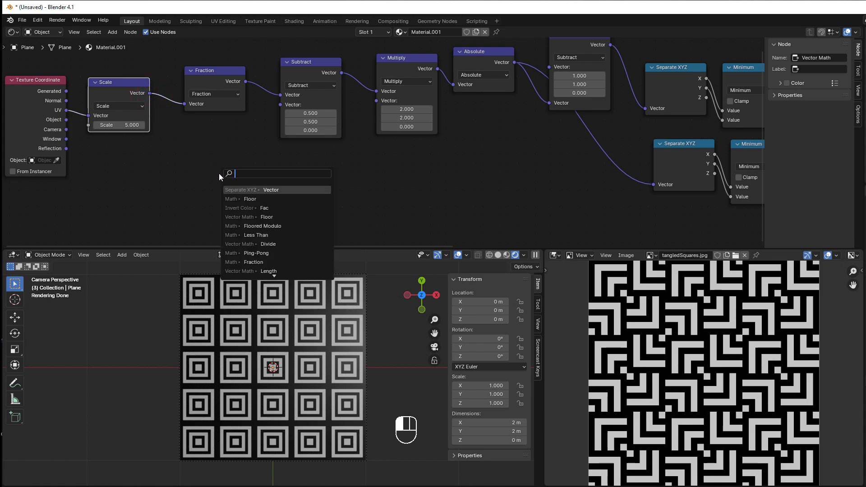
type("sca")
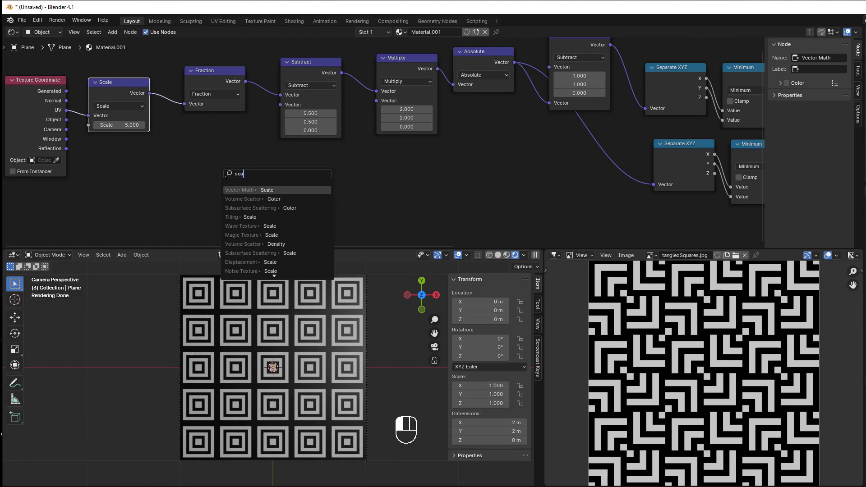
left_click(252, 188)
left_click(246, 183)
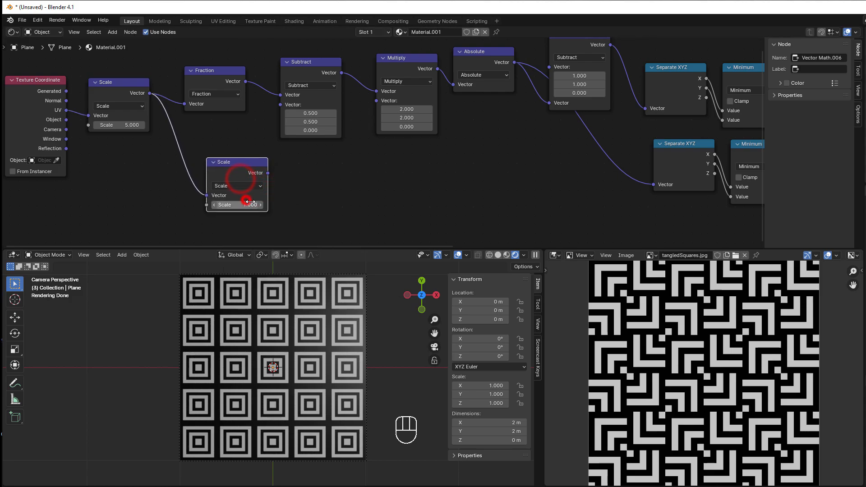
left_click(240, 204)
type("2")
left_click(296, 201)
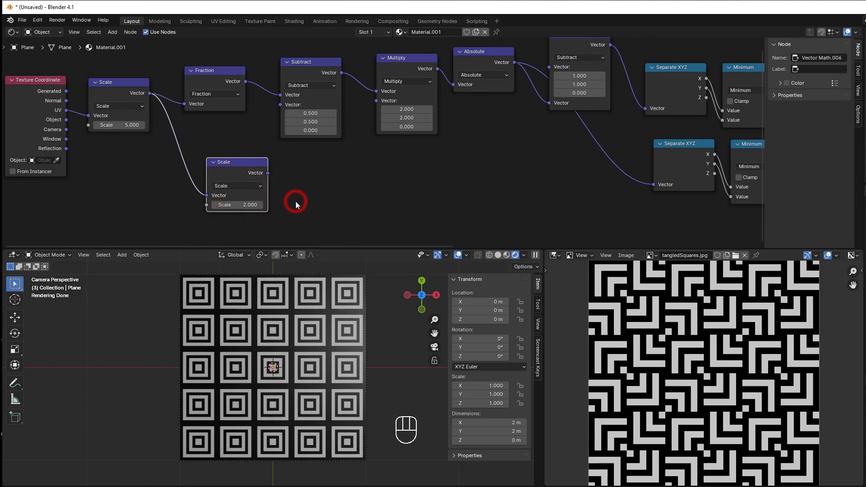
Nudge the new Scale node so it sits directly beneath the Fraction node
scroll(199, 289, "up", 4)
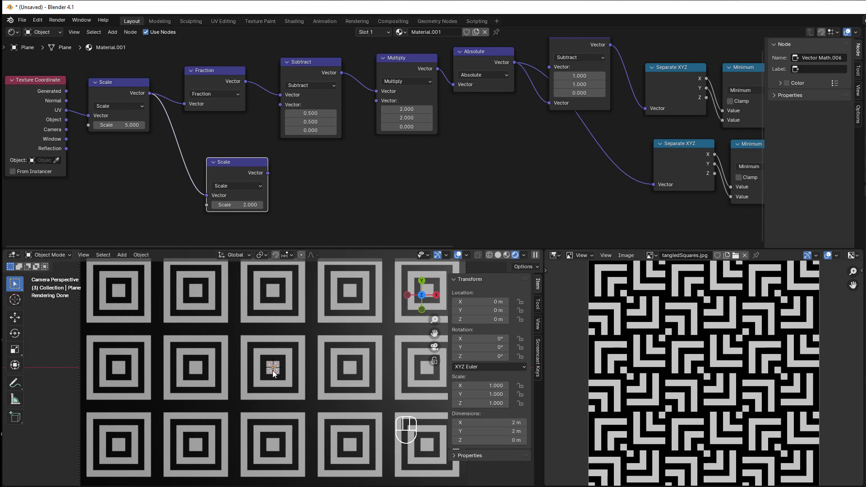
scroll(269, 351, "down", 2)
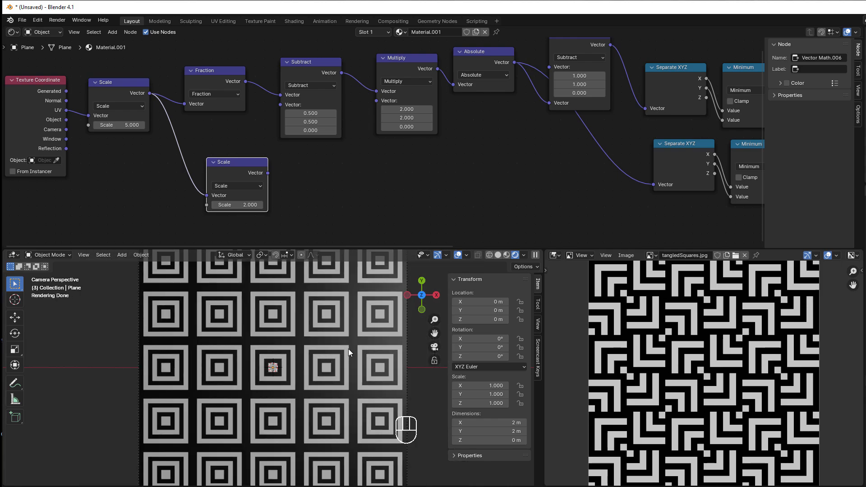
scroll(348, 352, "up", 1)
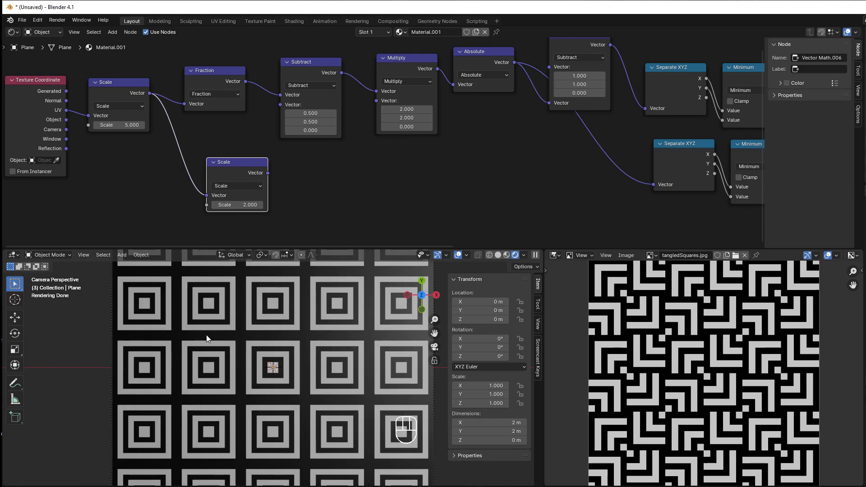
left_click_drag(241, 167, 223, 170)
scroll(284, 190, "down", 2)
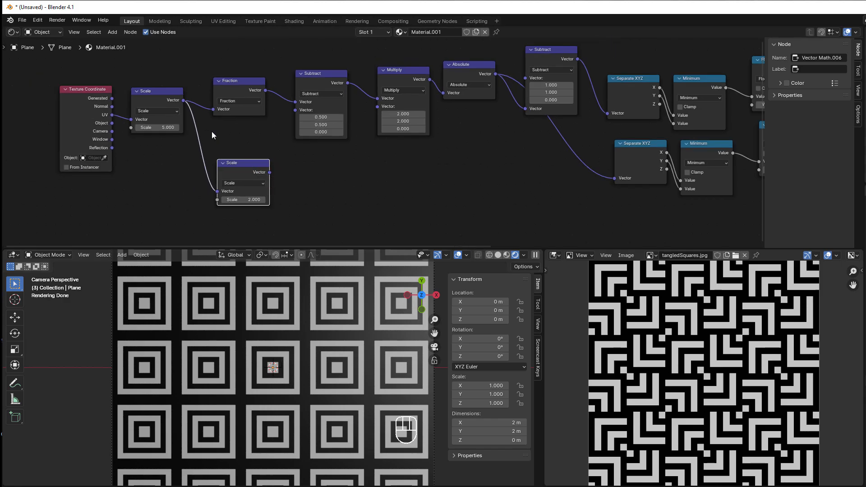
scroll(256, 195, "up", 1)
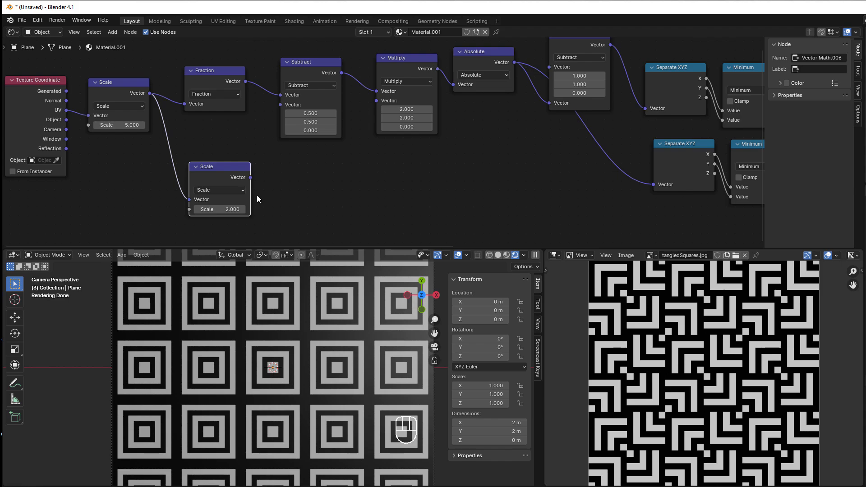
Add a Vector Math Floor node fed by the new Scale node and place it beside that node
middle_click_drag(292, 182, 270, 170)
left_click_drag(226, 164, 278, 193)
type("f")
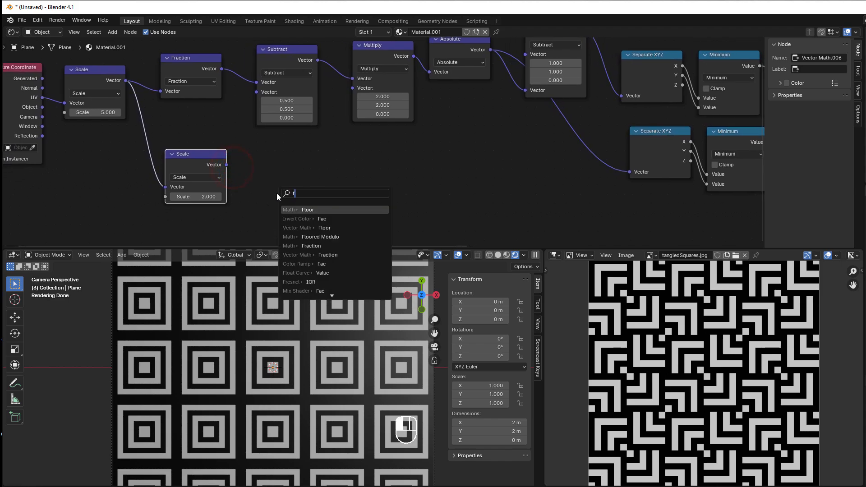
type("lo")
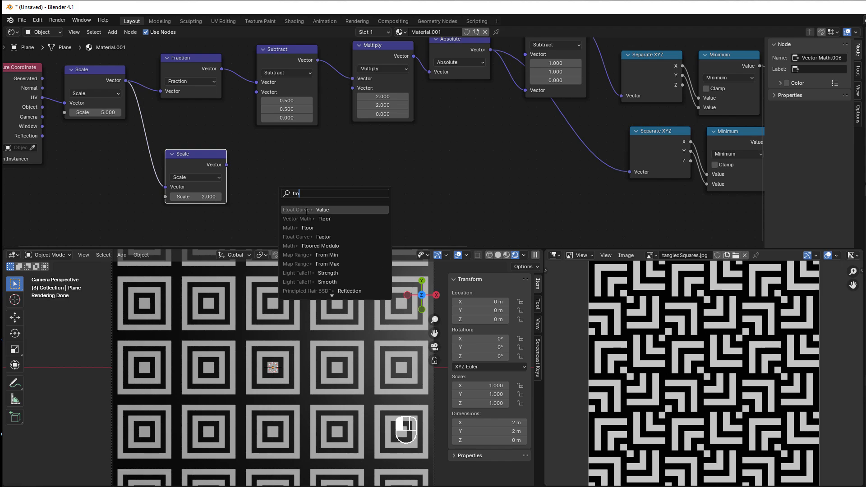
type("r")
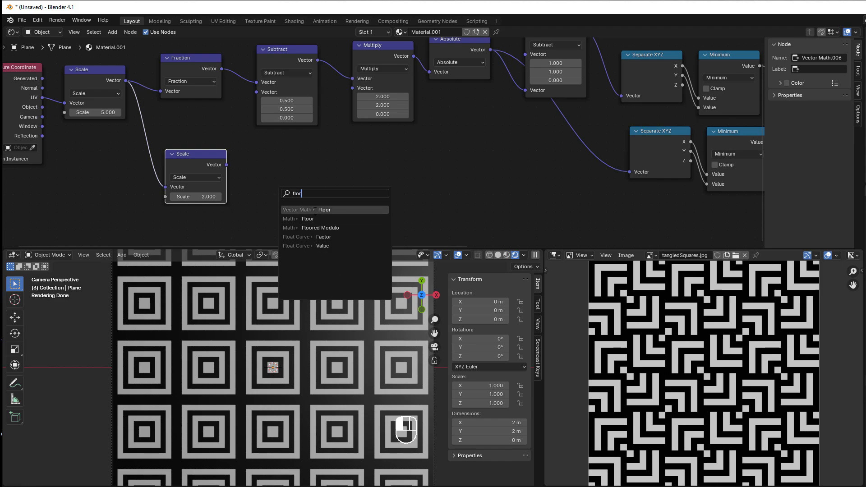
left_click(316, 210)
left_click(292, 187)
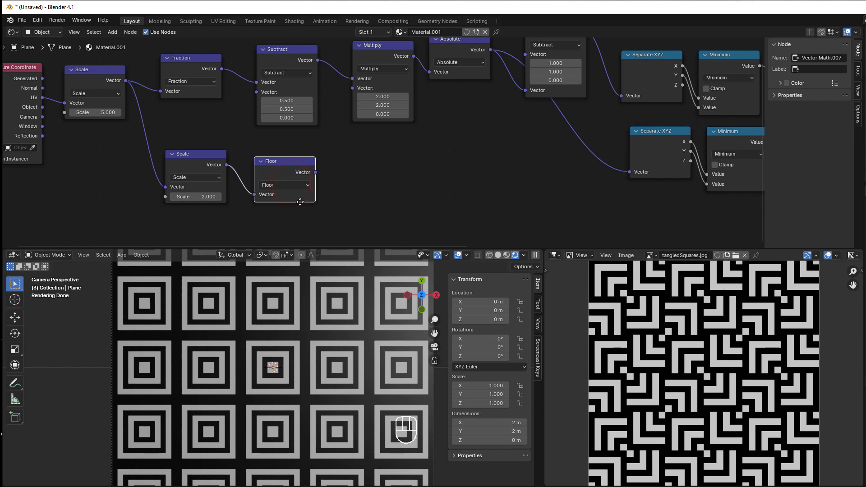
Add a Vector Math Modulo node fed by the Floor node's output
middle_click_drag(300, 202, 207, 186)
left_click_drag(226, 158, 277, 183)
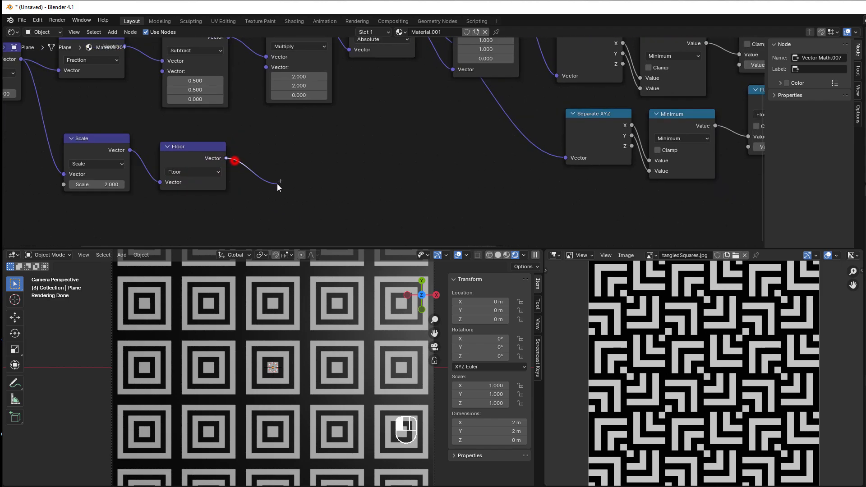
type("modul")
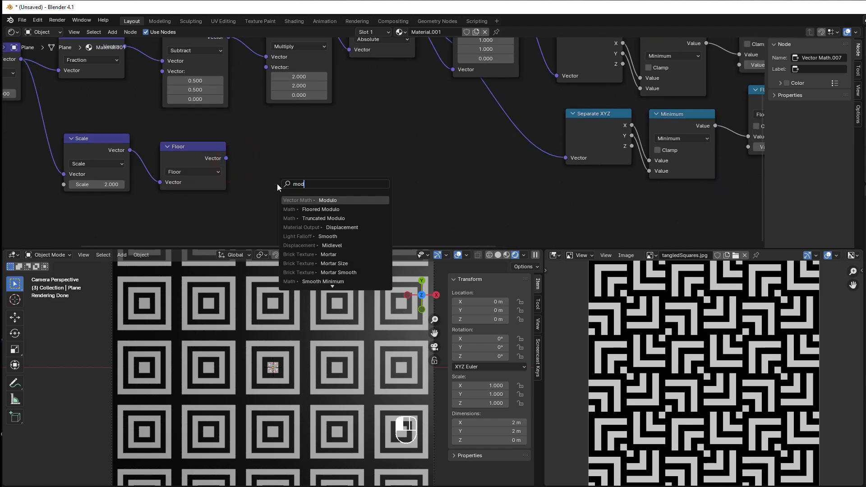
left_click(315, 199)
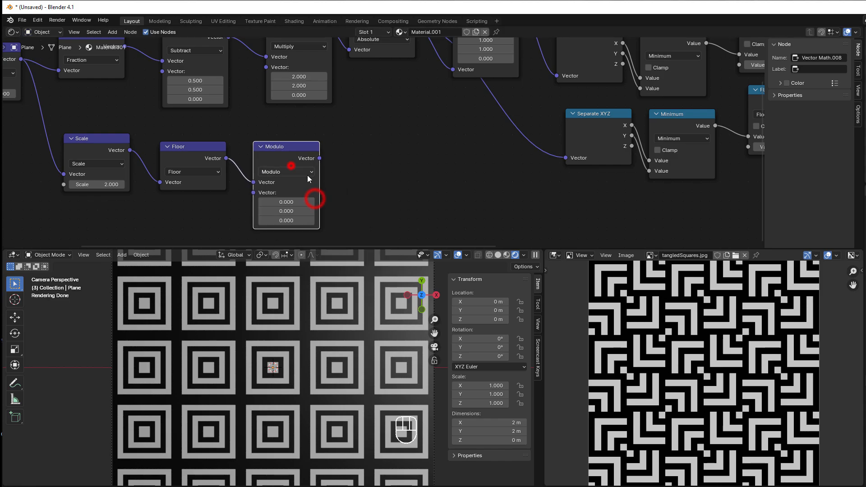
Add a second Material Output node beside Modulo and connect the Modulo vector to its Surface input
scroll(431, 163, "down", 6)
scroll(411, 158, "up", 5)
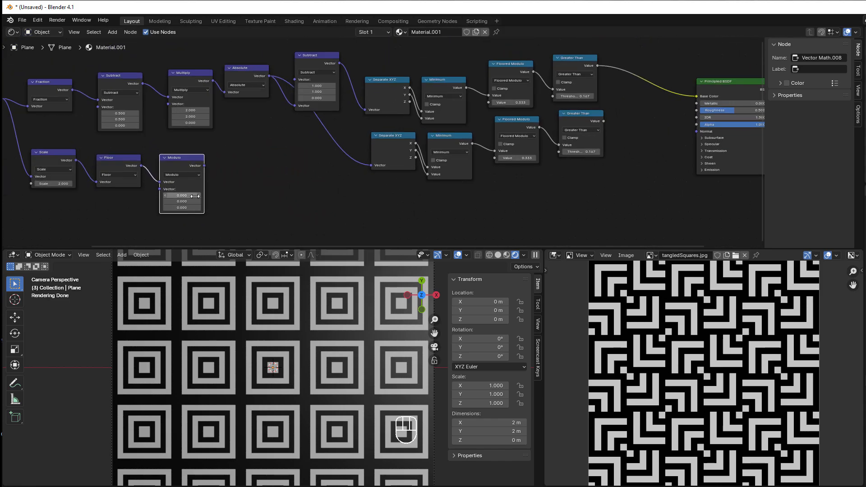
middle_click_drag(239, 184, 393, 159)
scroll(388, 162, "up", 7)
key("shift+a")
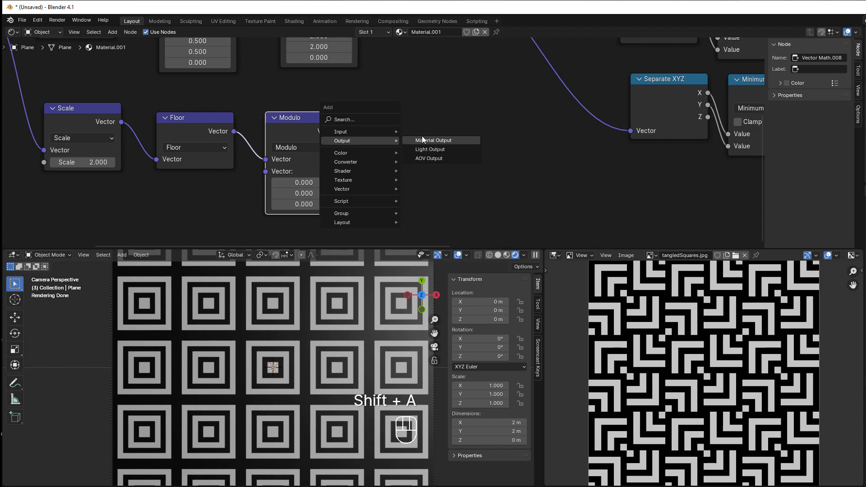
left_click(421, 136)
left_click(400, 122)
left_click_drag(342, 125, 406, 152)
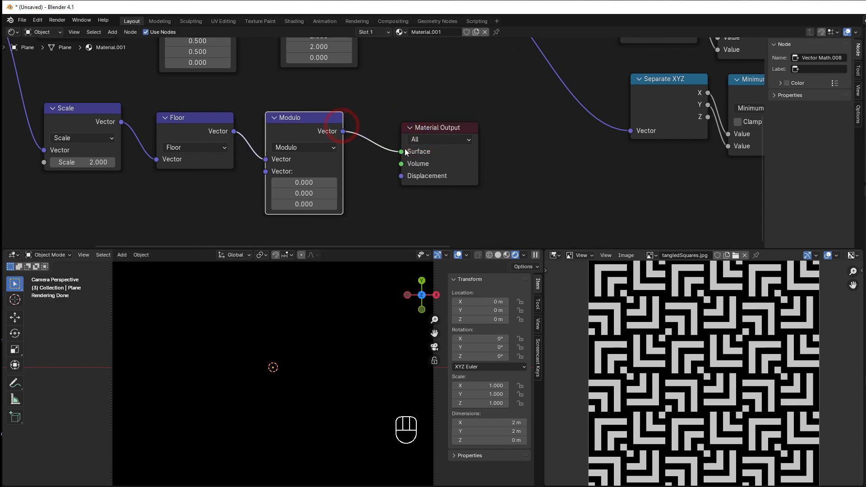
middle_click_drag(408, 181, 420, 179)
Set the X and Y of the Modulo node's second vector to 2
left_click(292, 183)
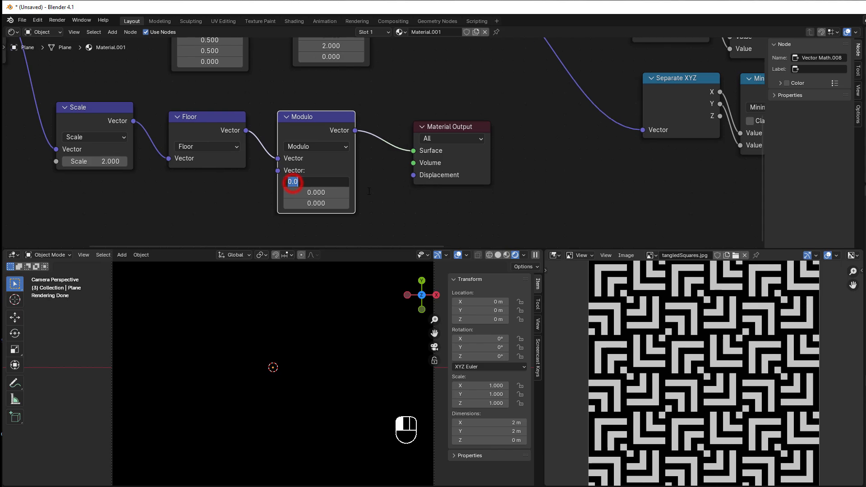
type("2")
left_click(368, 191)
left_click(320, 189)
type("2")
left_click(375, 204)
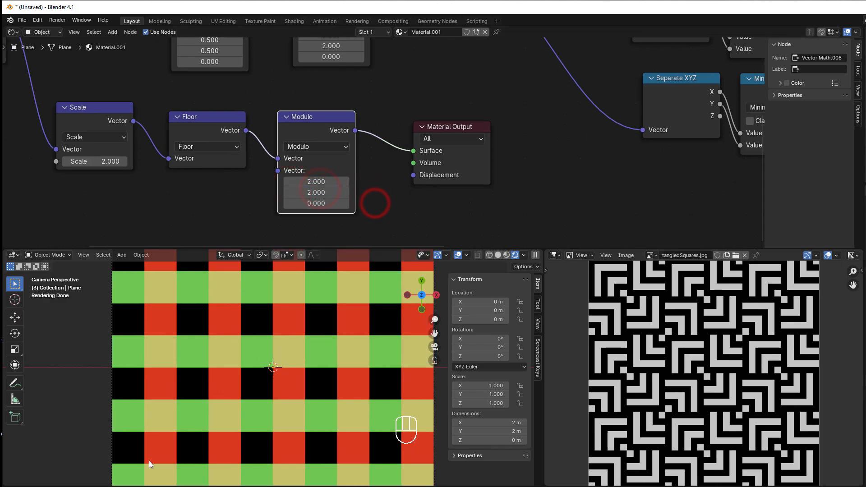
scroll(280, 378, "down", 3)
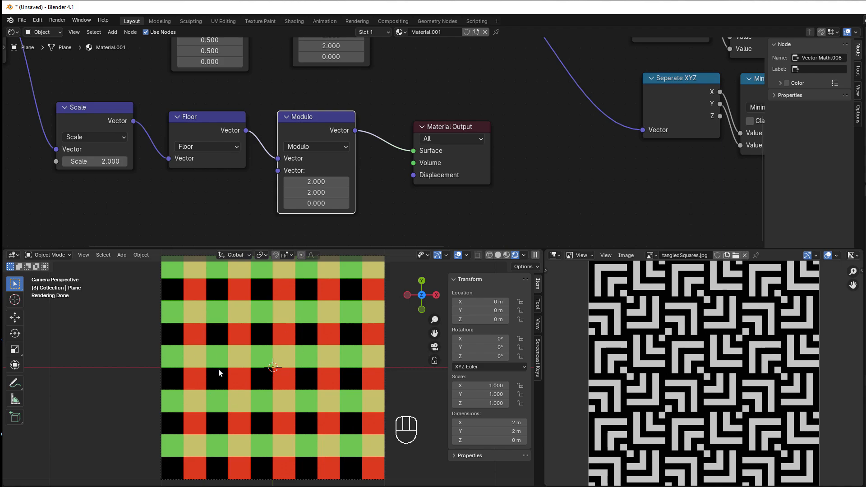
Move the second Material Output node farther from Modulo to make room between them
middle_click_drag(382, 221, 317, 215)
scroll(318, 217, "up", 2)
scroll(318, 216, "up", 2)
left_click_drag(362, 136, 454, 134)
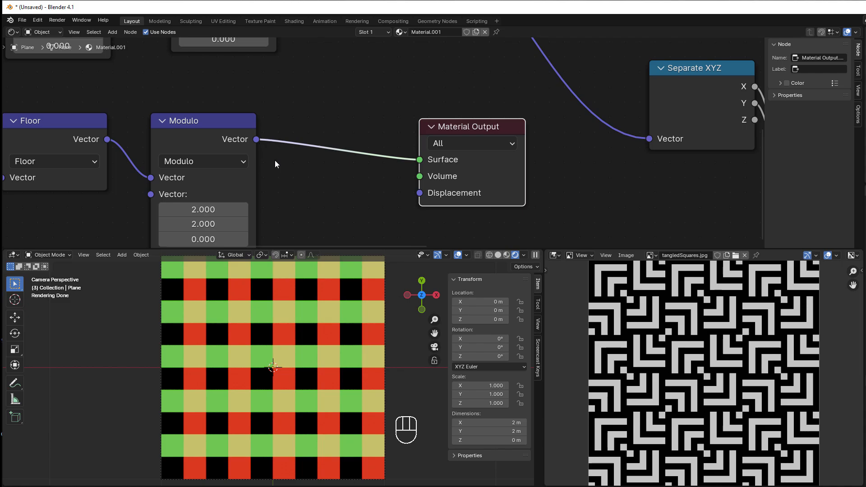
Insert a Separate XYZ node into the link between Modulo and the second Material Output, positioned close to Modulo
key("shift")
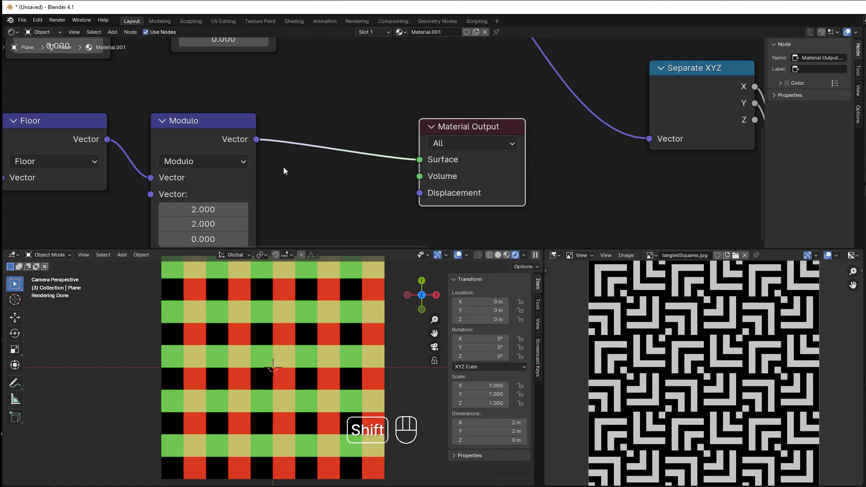
key("shift+a")
mouse_move(259, 190)
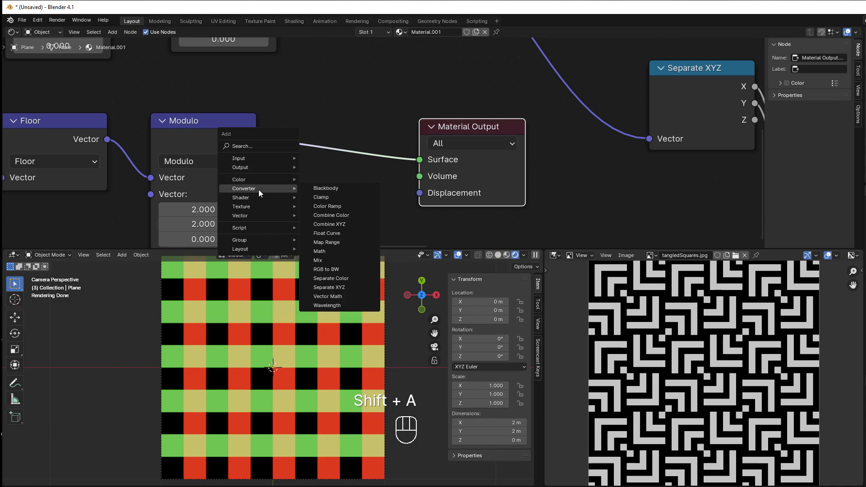
left_click(350, 290)
left_click(264, 105)
middle_click_drag(375, 188, 201, 185)
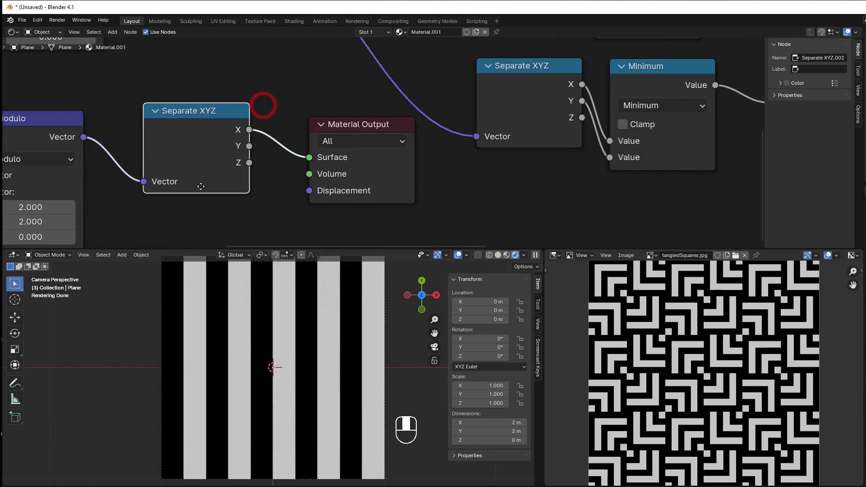
left_click_drag(231, 123, 193, 136)
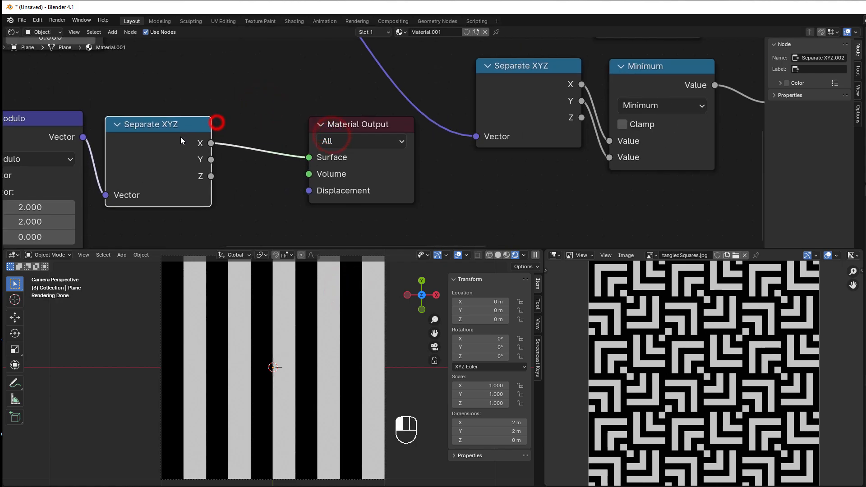
left_click(239, 192)
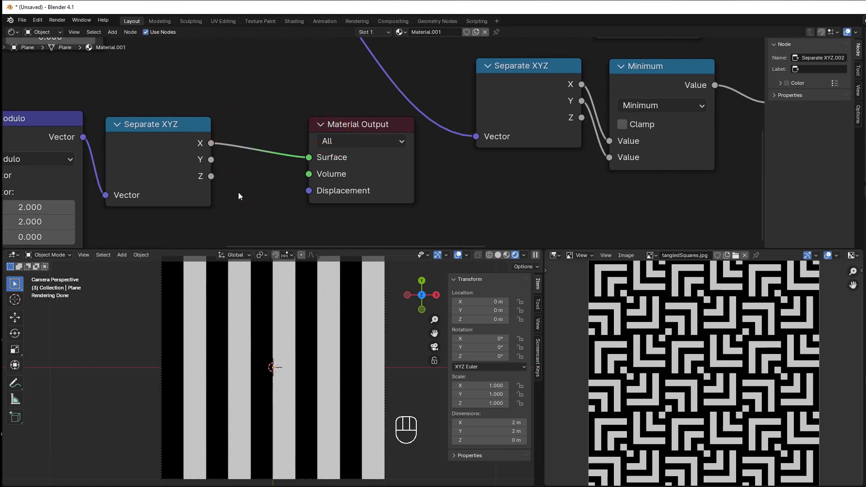
Insert a Math node set to Compare between Separate XYZ and Material Output, comparing the X value with the Y value
key("shift+a")
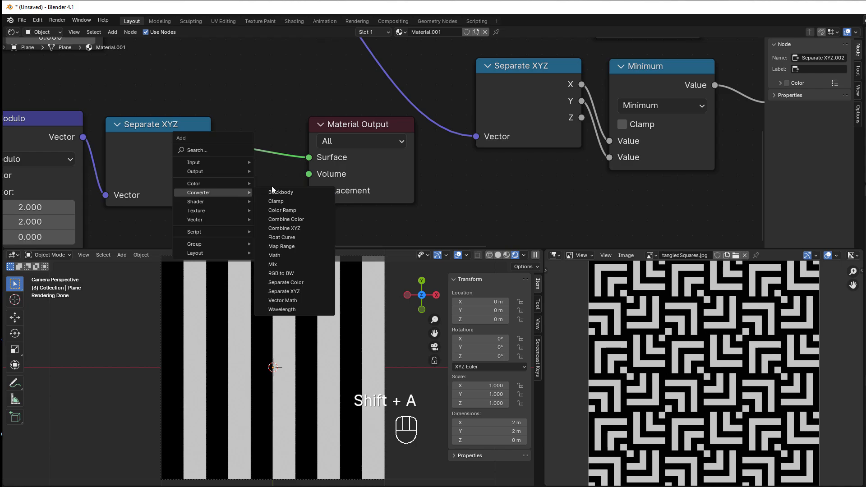
left_click(281, 256)
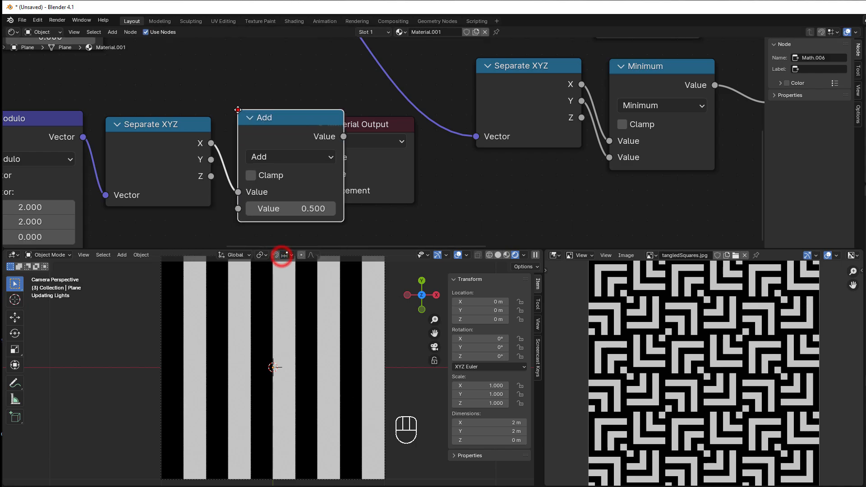
left_click(238, 110)
left_click(312, 156)
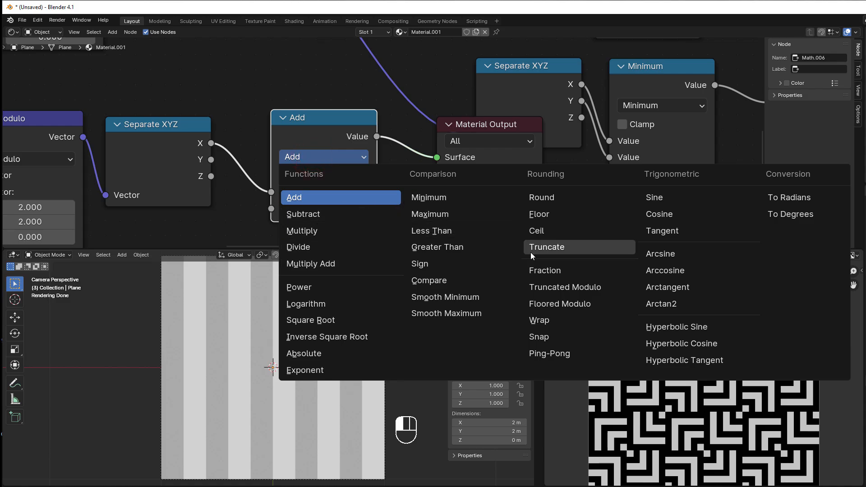
left_click(431, 281)
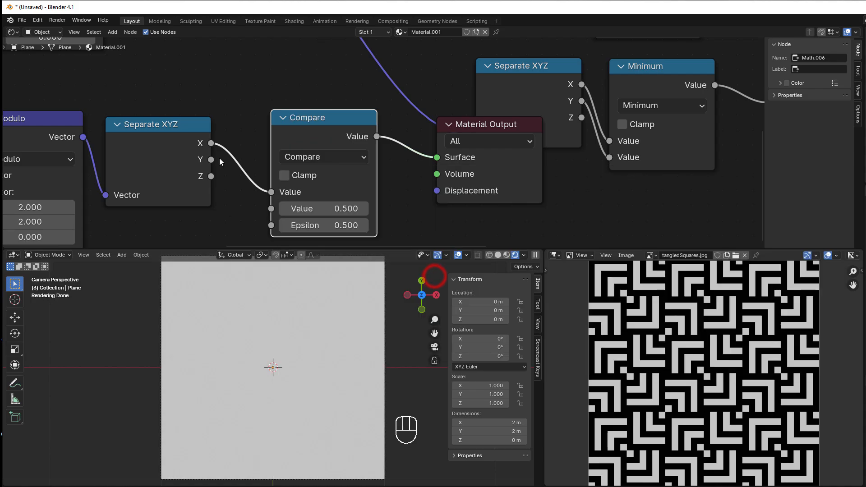
left_click_drag(212, 160, 271, 208)
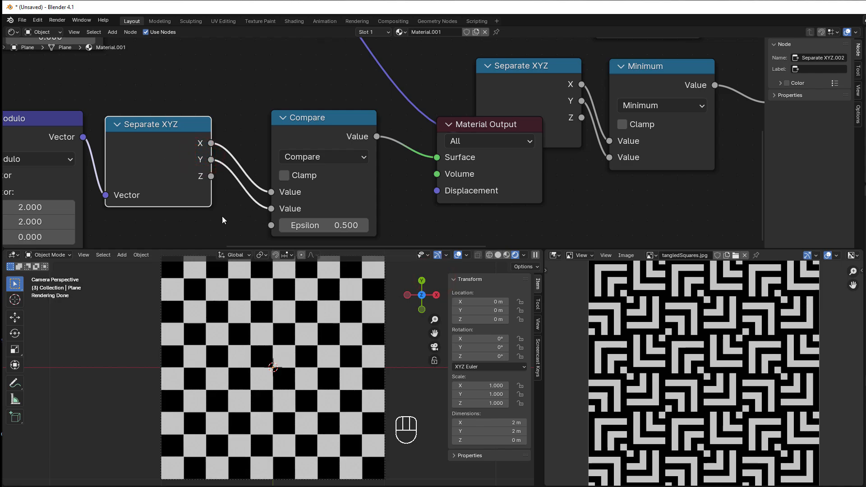
scroll(185, 325, "down", 1)
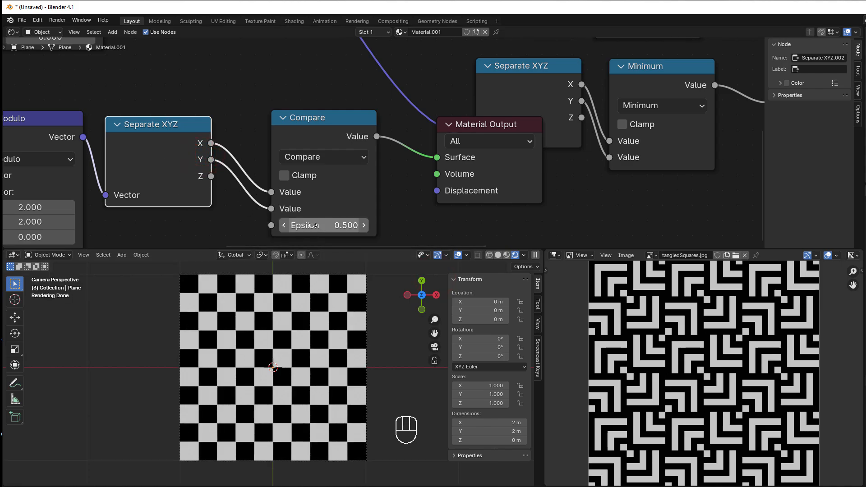
mouse_move(312, 225)
left_mouse_down()
mouse_move(339, 225)
mouse_move(326, 225)
left_mouse_up()
left_click(284, 225)
left_click(283, 225)
left_click(283, 226)
left_click(368, 227)
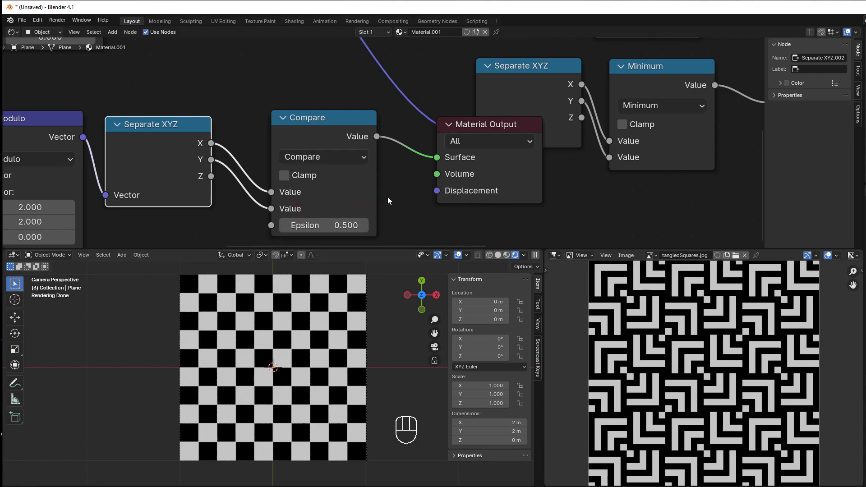
Move the second Material Output and the Compare node down, clear of the second concentric-square node chain
scroll(401, 175, "down", 3)
middle_click_drag(402, 174, 295, 173)
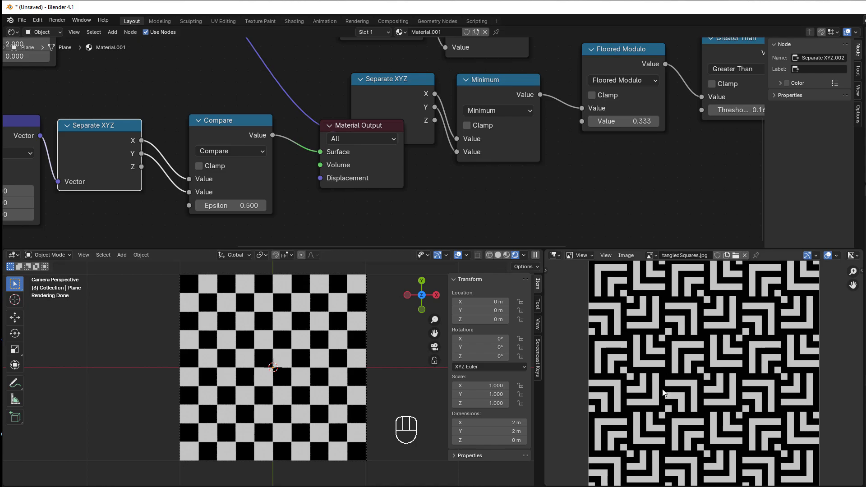
scroll(446, 207, "down", 4)
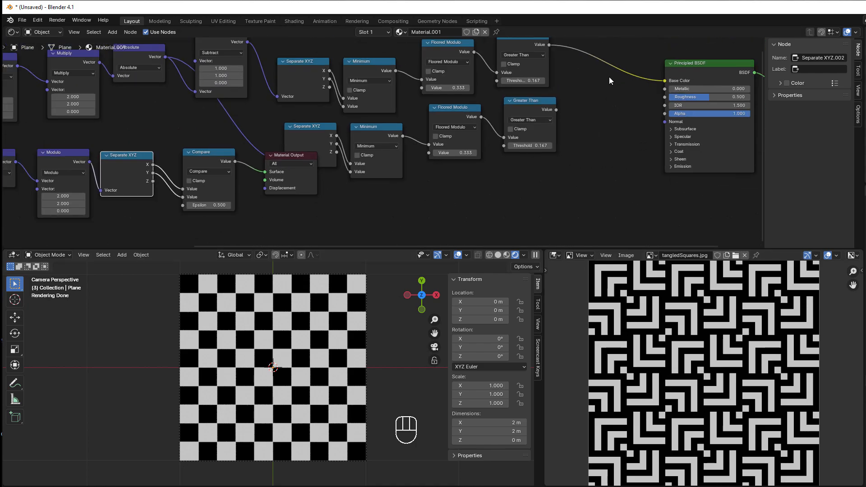
middle_click_drag(604, 66, 593, 104)
middle_click_drag(360, 150, 345, 106)
left_click_drag(283, 146, 356, 211)
left_click_drag(196, 147, 216, 196)
Delete the second Material Output node beside Compare and make the original Material Output active
middle_click_drag(438, 151, 370, 190)
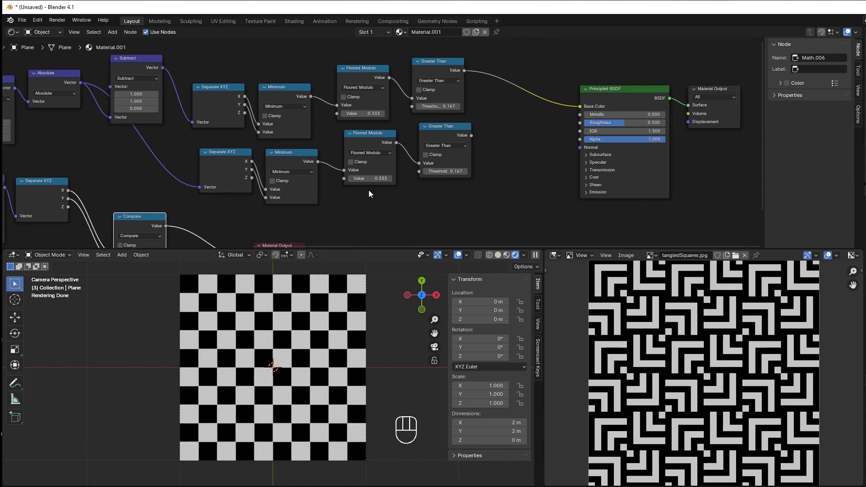
middle_click_drag(309, 226, 305, 202)
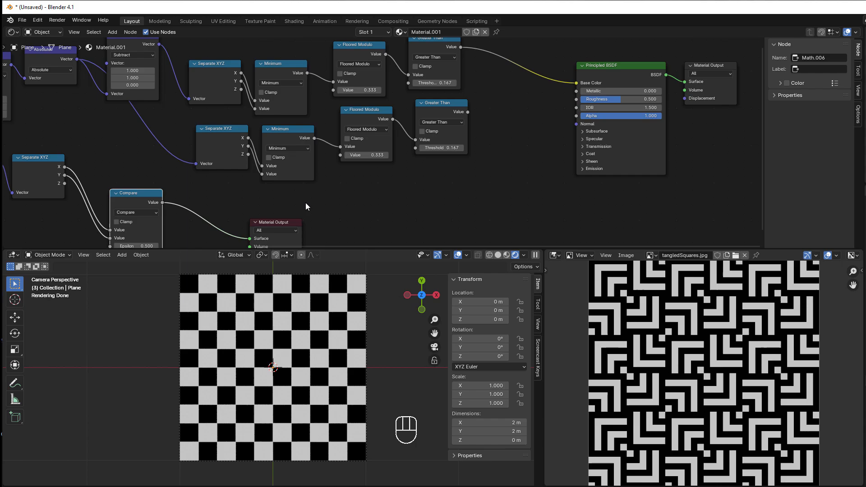
left_click(276, 223)
key("Delete")
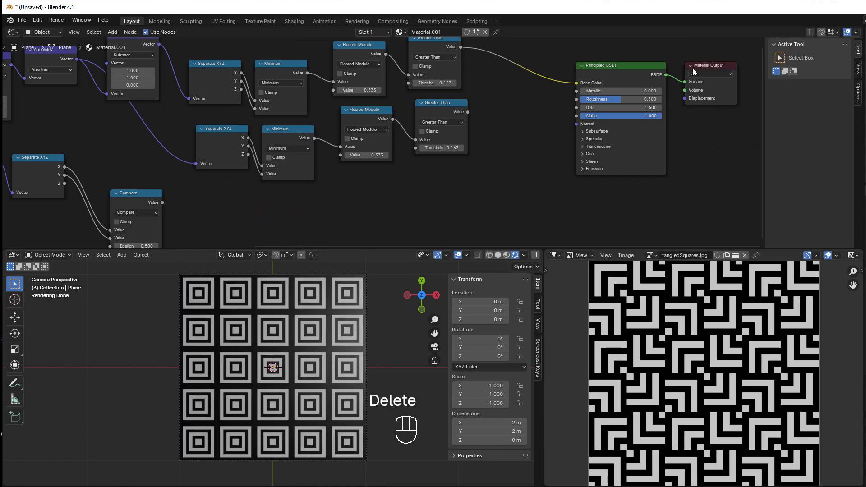
left_click(706, 64)
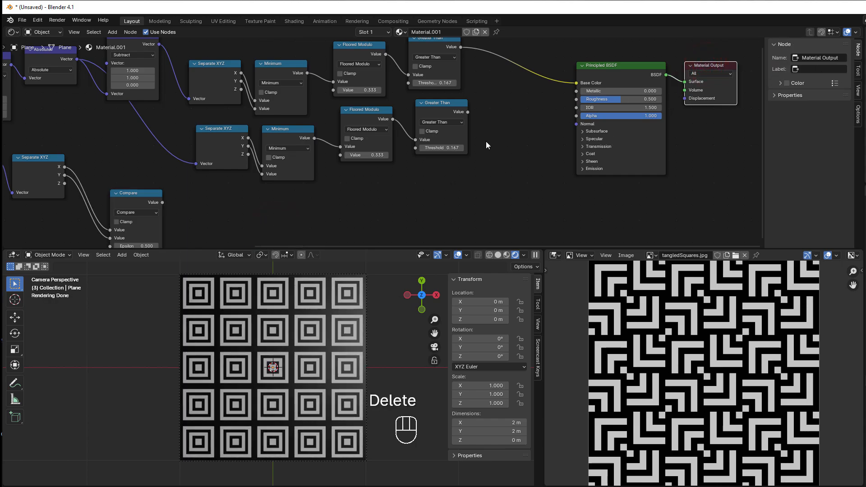
Insert a Math node set to Multiply between the upper Greater Than and Base Color, with the Compare value as its second input
middle_click_drag(484, 141, 432, 181)
scroll(431, 180, "up", 2)
key("shift+a")
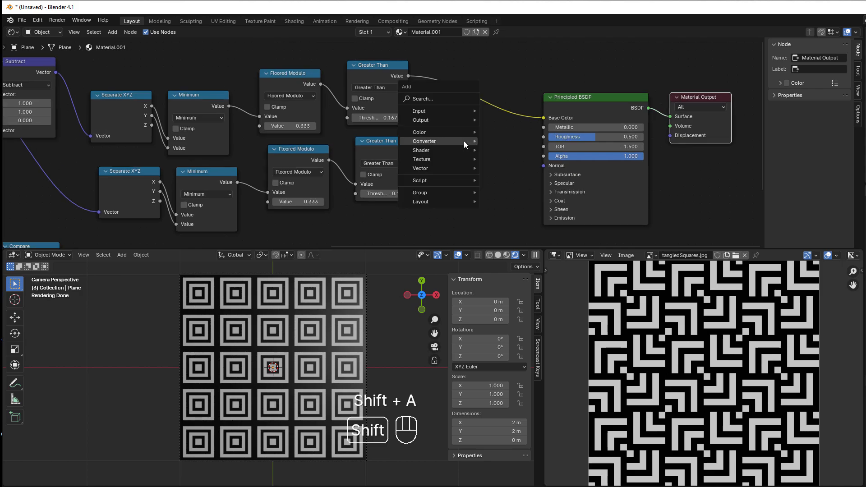
mouse_move(464, 141)
left_click(525, 204)
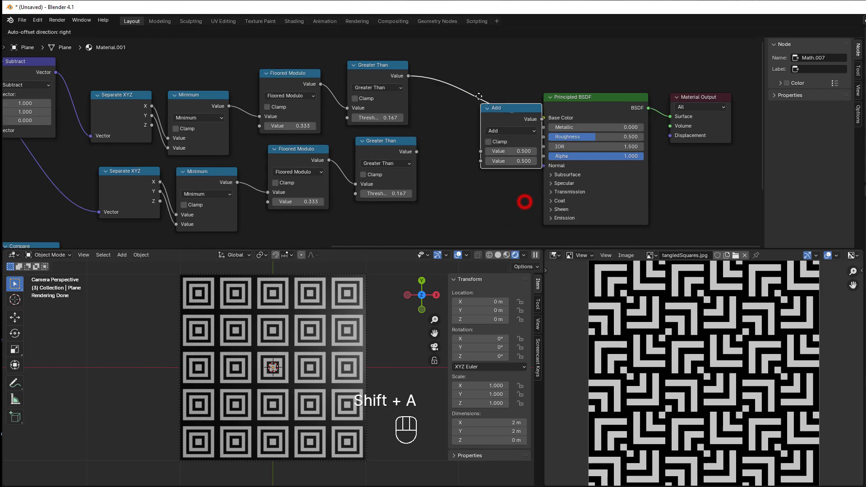
left_click(474, 68)
left_click(481, 99)
left_click(480, 143)
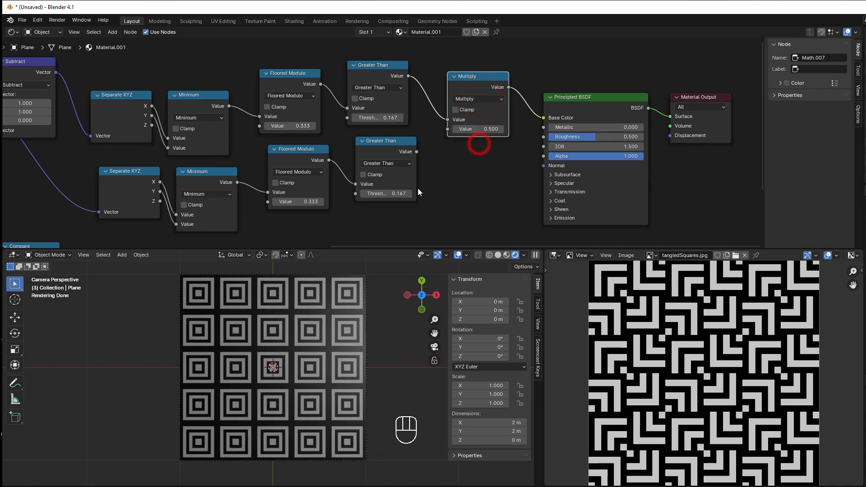
scroll(479, 172, "down", 2)
left_click_drag(176, 221, 478, 122)
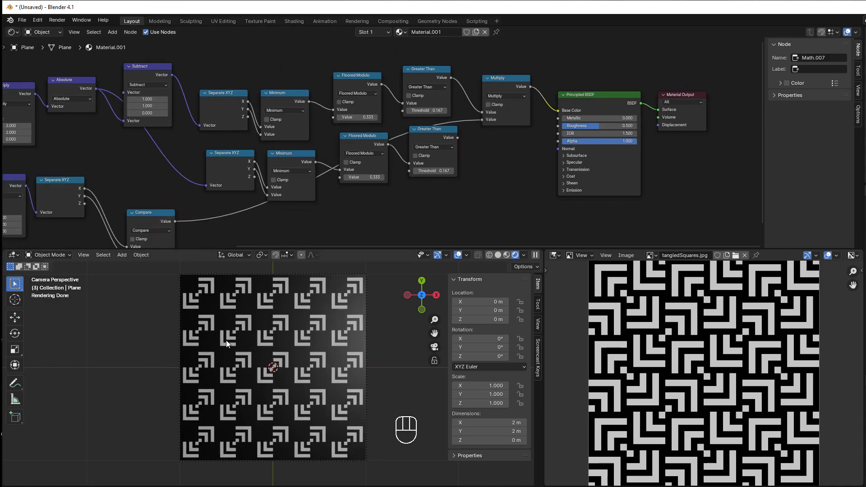
Tidy the layout by moving Compare farther down and away from Separate XYZ and shifting Multiply slightly away from Greater Than
scroll(289, 367, "up", 1)
middle_click_drag(259, 239, 351, 184)
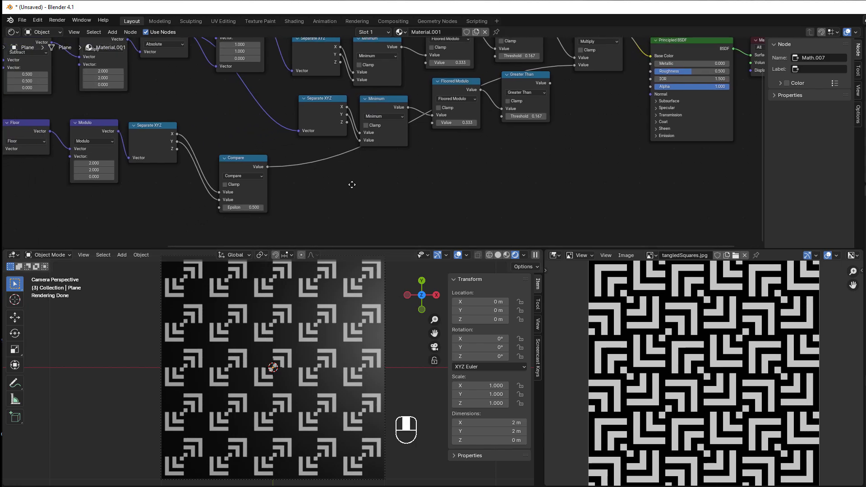
left_click_drag(238, 166, 277, 194)
left_click_drag(602, 59, 614, 74)
left_click_drag(278, 191, 335, 184)
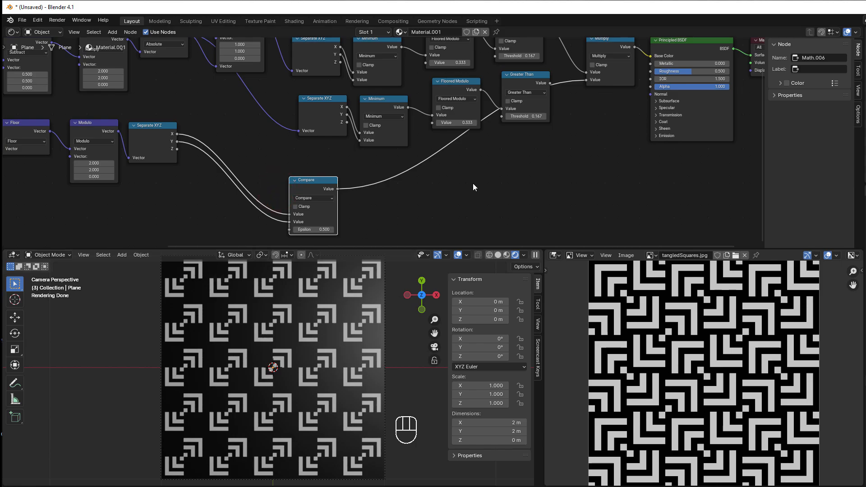
Add an Invert Color node beside Compare, with the Compare value feeding its Color input
middle_click_drag(473, 178, 418, 221)
middle_click_drag(433, 174, 442, 165)
middle_click_drag(374, 190, 403, 170)
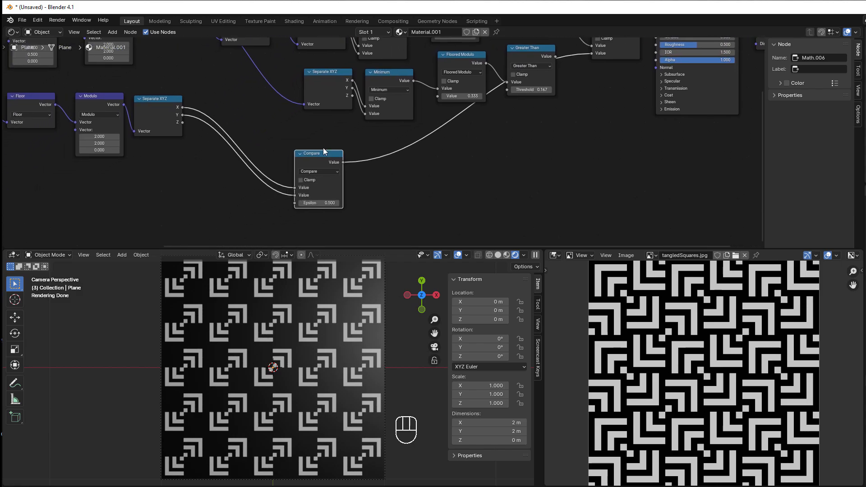
left_click_drag(341, 162, 401, 200)
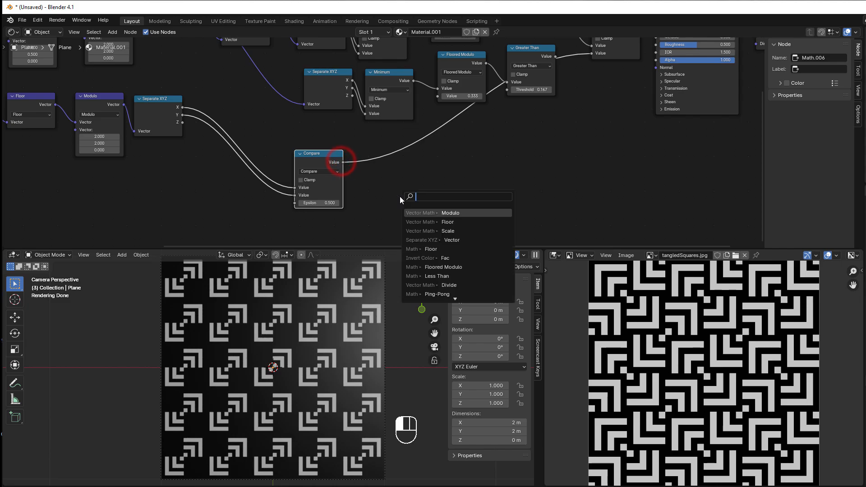
type("invc")
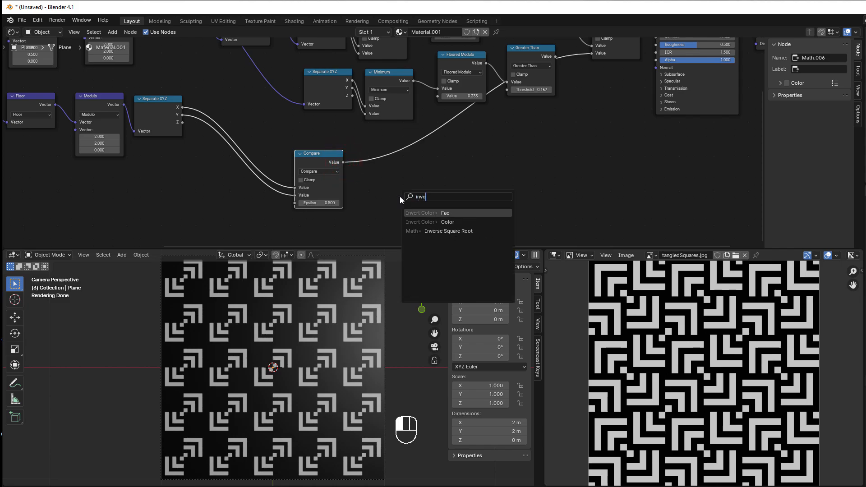
left_click(437, 219)
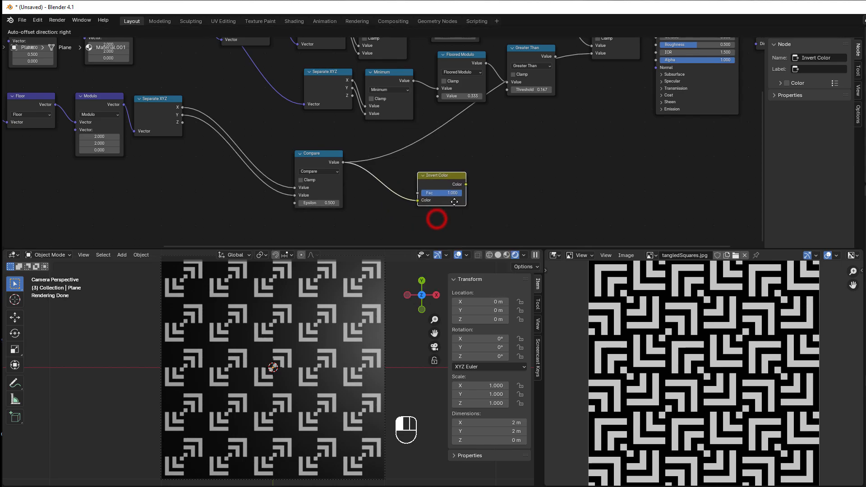
Connect the Invert Color output to the second Value of the Multiply node, replacing the direct Compare link
middle_click_drag(490, 189, 354, 227)
scroll(355, 226, "down", 1)
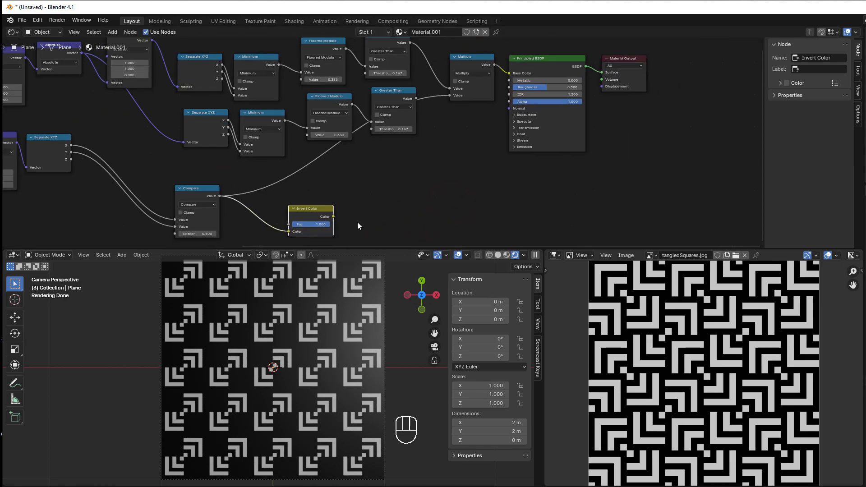
left_click_drag(423, 134, 451, 96)
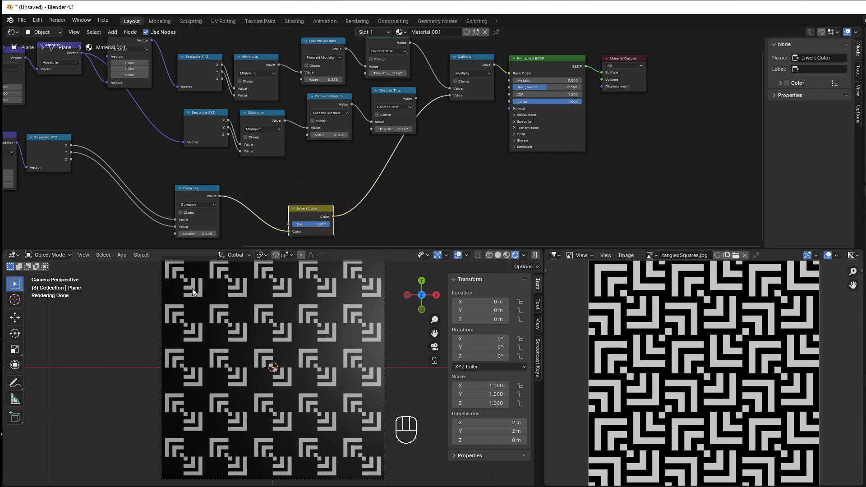
Raise the Multiply node slightly and move Principled BSDF and Material Output farther away to make room
mouse_move(445, 147)
middle_mouse_down()
mouse_move(387, 176)
mouse_move(432, 155)
middle_mouse_up()
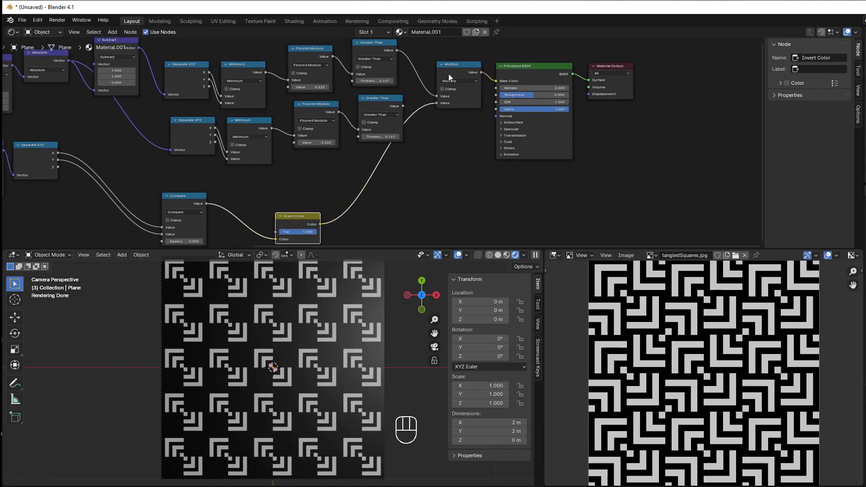
left_click_drag(449, 75, 449, 62)
left_click_drag(545, 48, 603, 90)
left_click_drag(537, 73, 607, 75)
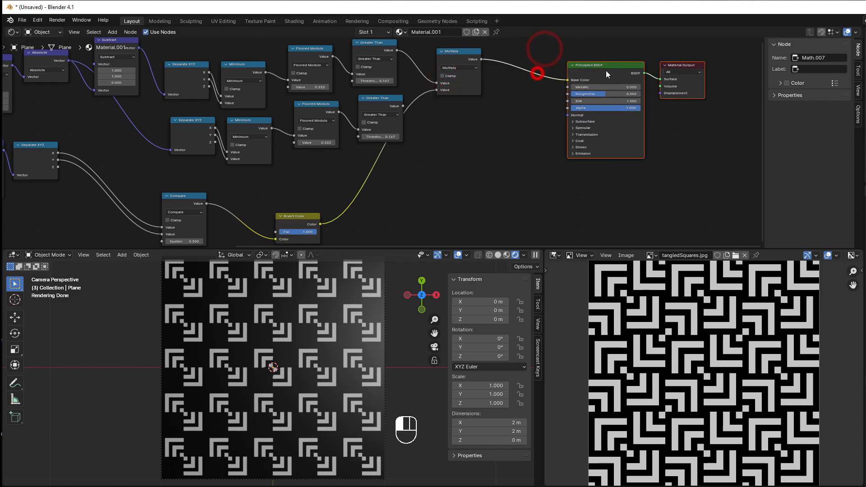
Duplicate the Multiply node and place the copy directly below the original
left_click(452, 51)
scroll(440, 137, "up", 3)
middle_click_drag(440, 137, 383, 208)
key("shift+d")
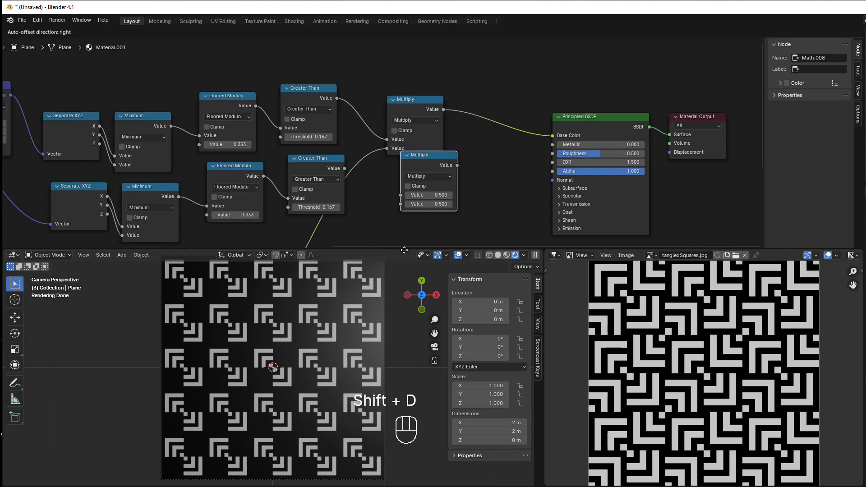
left_click(396, 239)
Feed the lower Greater Than value and the non-inverted Compare value into the two inputs of the duplicated Multiply
left_click_drag(345, 135, 410, 146)
scroll(393, 172, "down", 1)
middle_click_drag(350, 213, 394, 148)
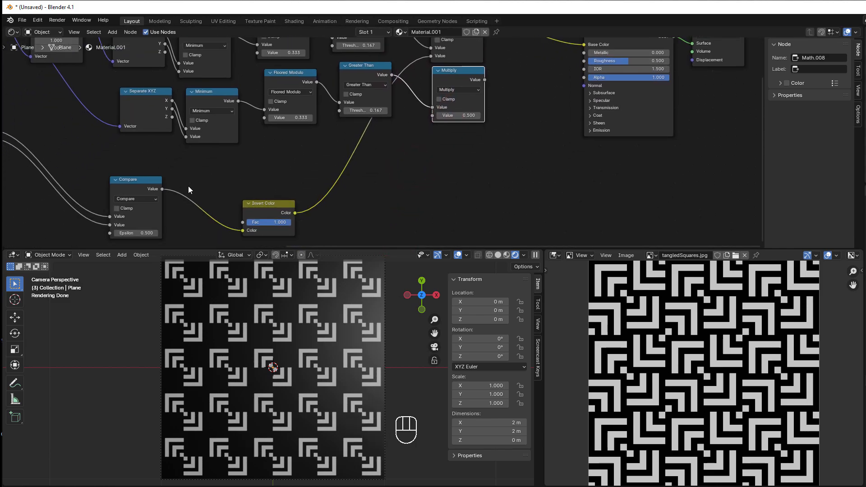
left_click_drag(162, 189, 432, 116)
Connect the lower Multiply output to the Base Color of Principled BSDF in place of the upper one
middle_click_drag(442, 160, 319, 195)
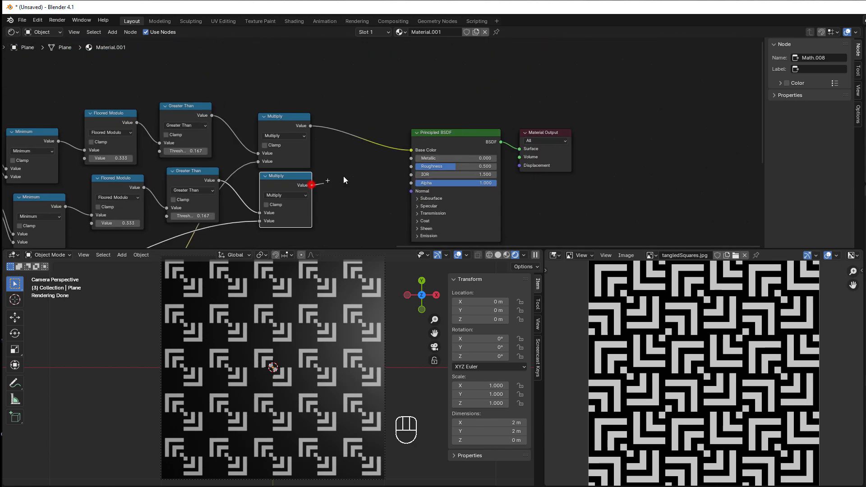
left_click_drag(408, 151, 408, 151)
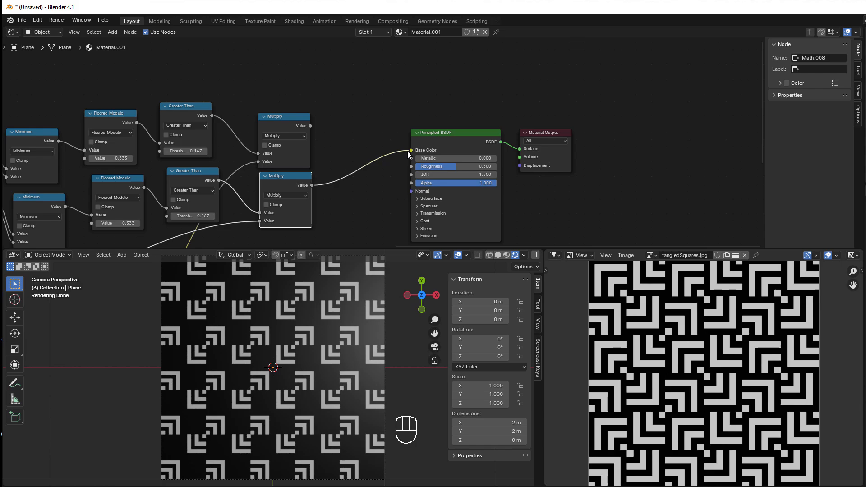
middle_click_drag(334, 192, 366, 173)
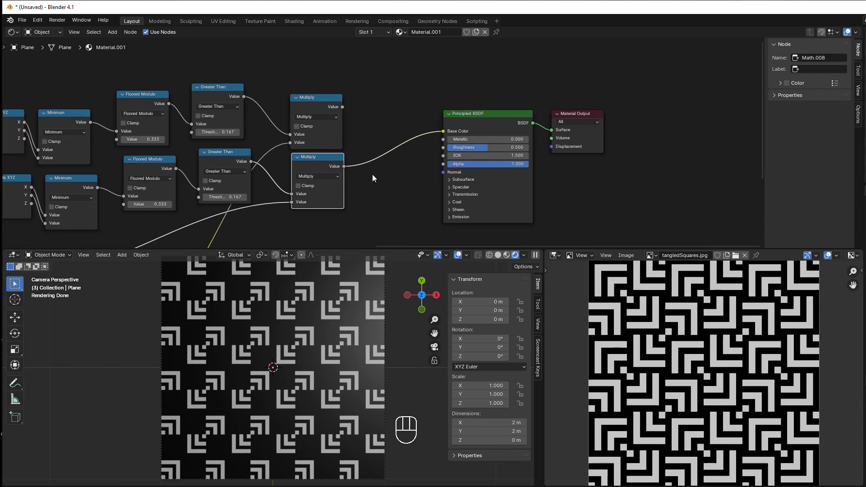
Insert a Math node set to Add before Base Color and sum the upper and lower Multiply outputs in it
key("shift+a")
mouse_move(372, 174)
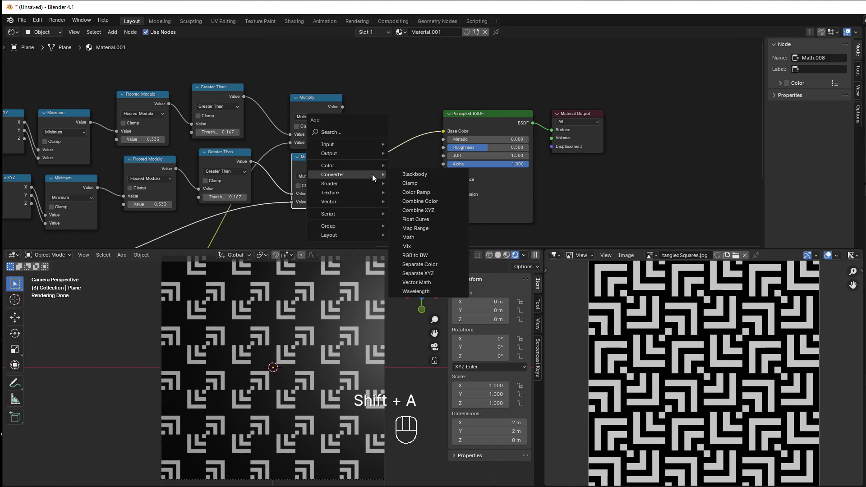
left_click(423, 233)
left_click(388, 109)
left_click_drag(342, 107, 388, 156)
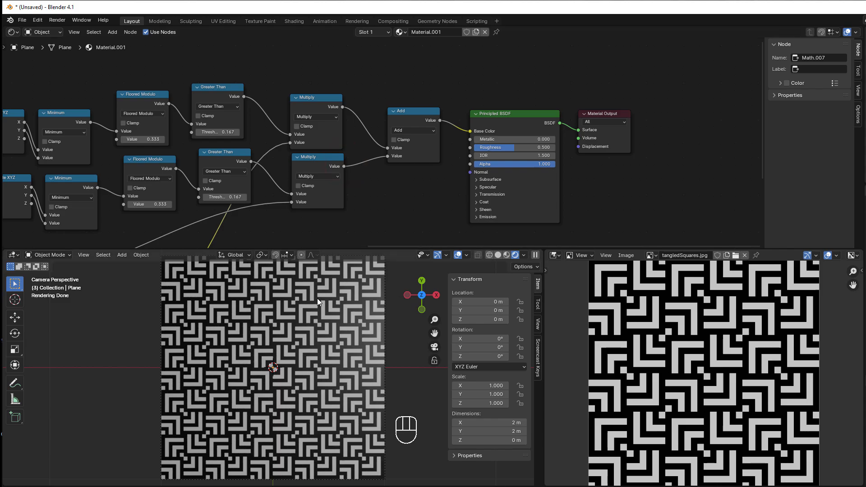
scroll(326, 187, "down", 4)
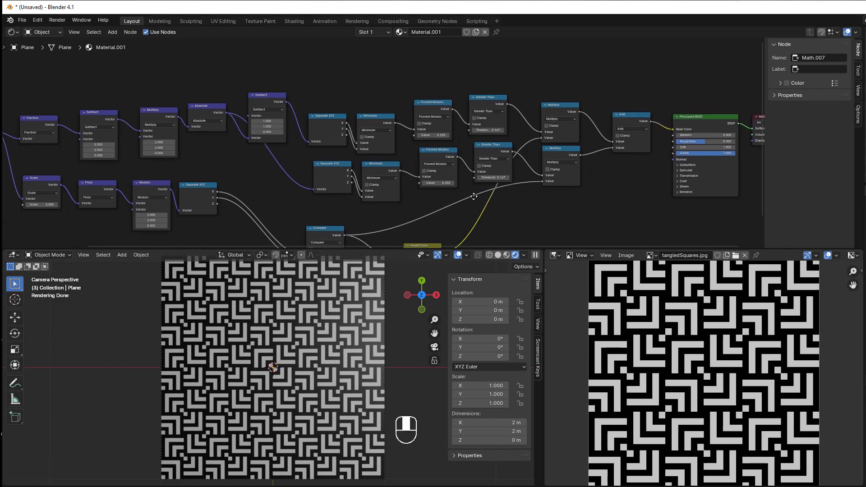
Set the scale factor of the Scale node directly after Texture Coordinate to 6.4
scroll(255, 191, "up", 3)
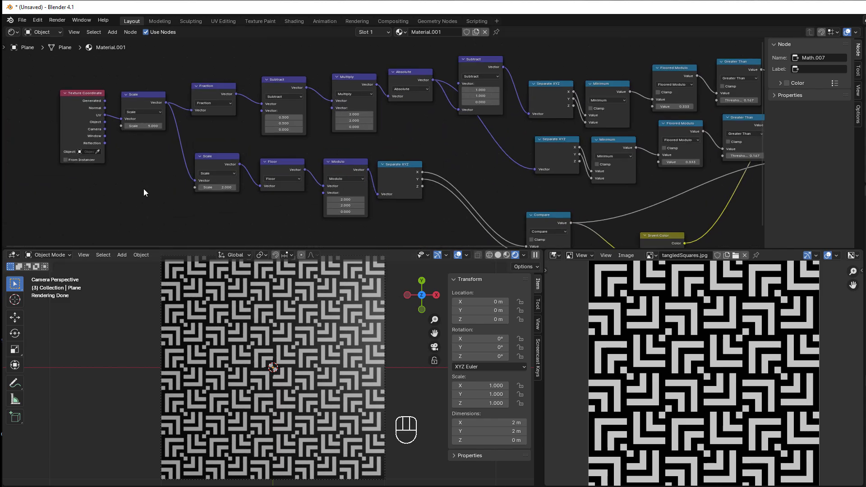
middle_click_drag(146, 193, 274, 226)
scroll(275, 228, "up", 3)
mouse_move(244, 155)
left_mouse_down()
mouse_move(271, 156)
mouse_move(248, 155)
left_mouse_up()
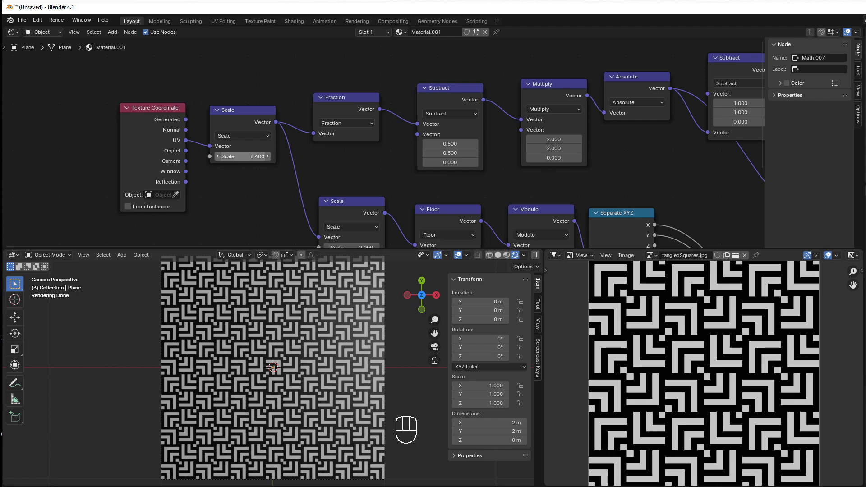
Add a Value input node above the upper Separate XYZ node and set it to 6
middle_click_drag(670, 166, 355, 157)
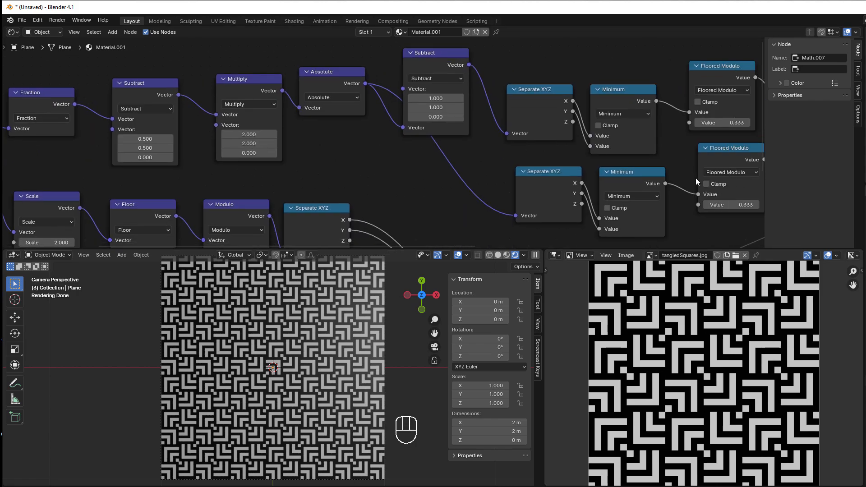
middle_click_drag(696, 182, 383, 166)
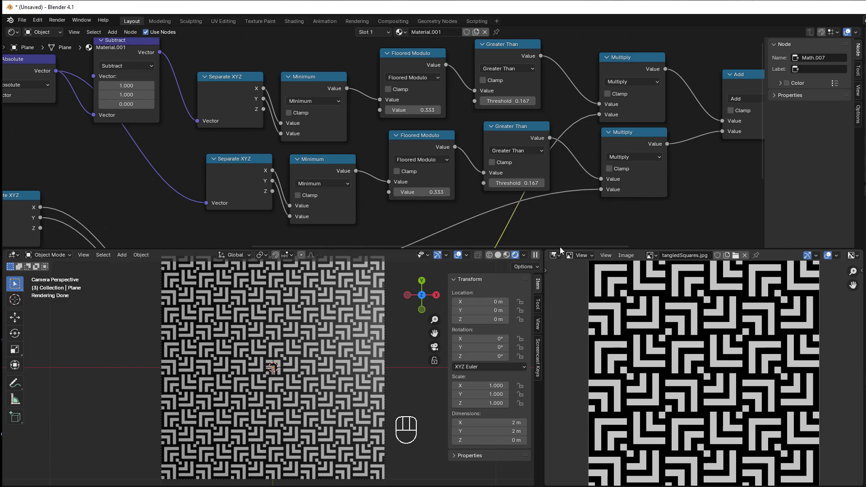
middle_click_drag(428, 168, 487, 211)
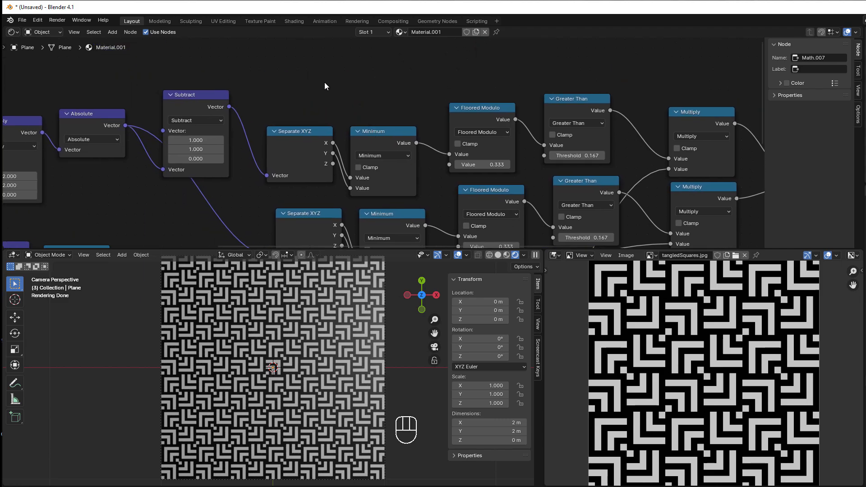
key("shift+a")
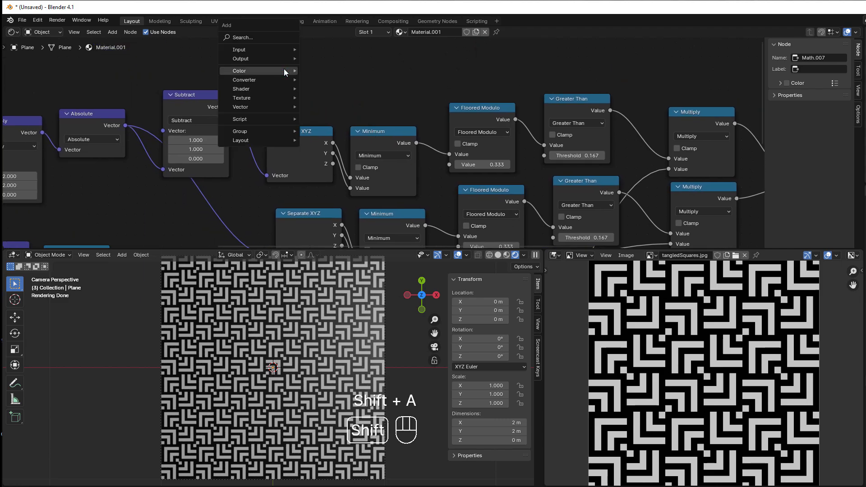
mouse_move(254, 50)
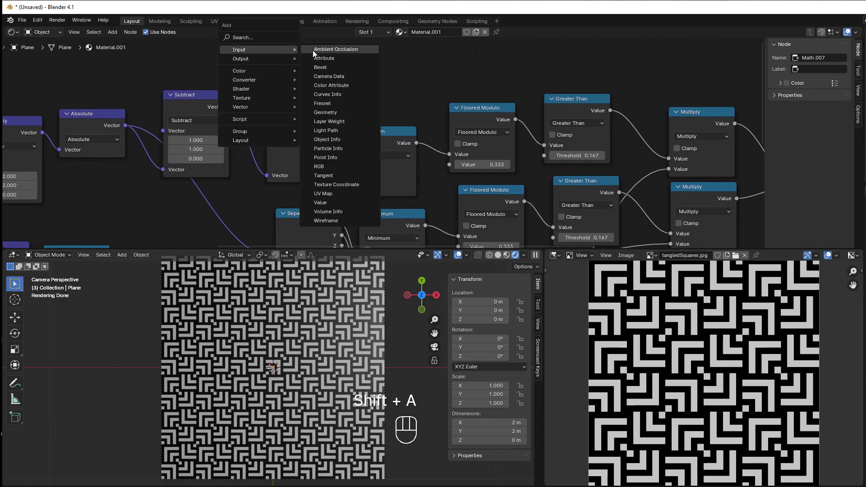
left_click(340, 203)
left_click(272, 70)
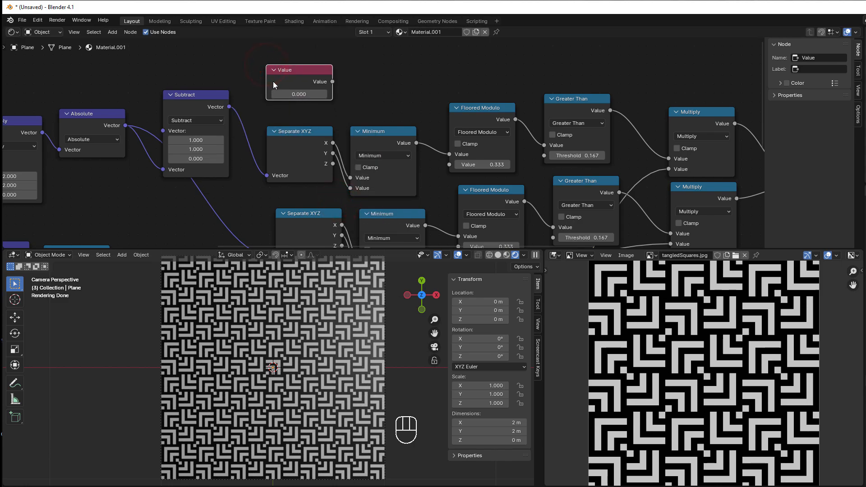
left_click(296, 92)
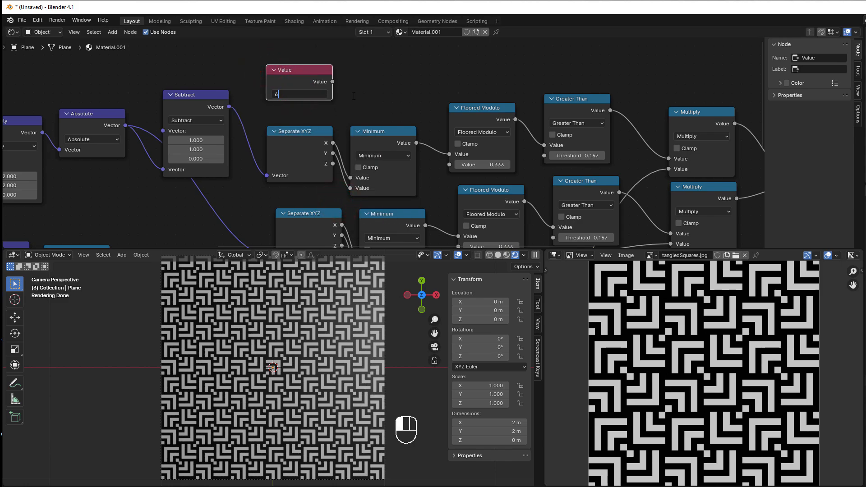
type("6")
middle_click_drag(354, 96, 334, 103)
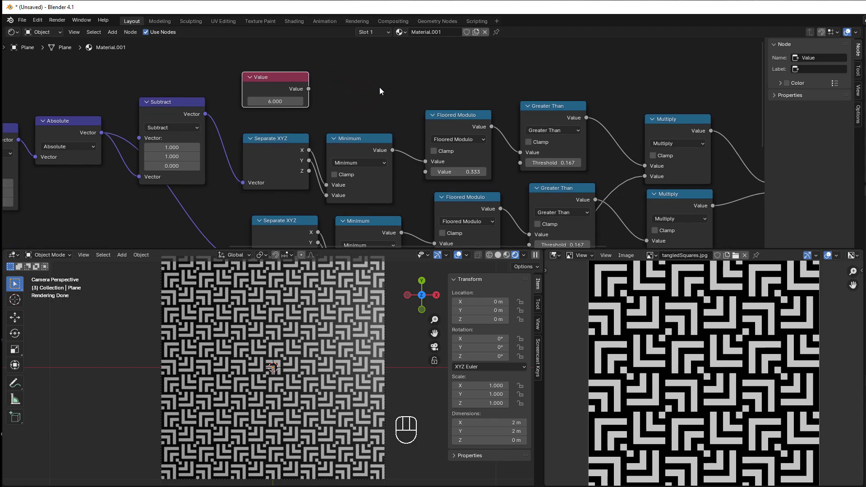
Add a Math node beside the Value node, set it to Divide, and make its first value 1
key("shift+a")
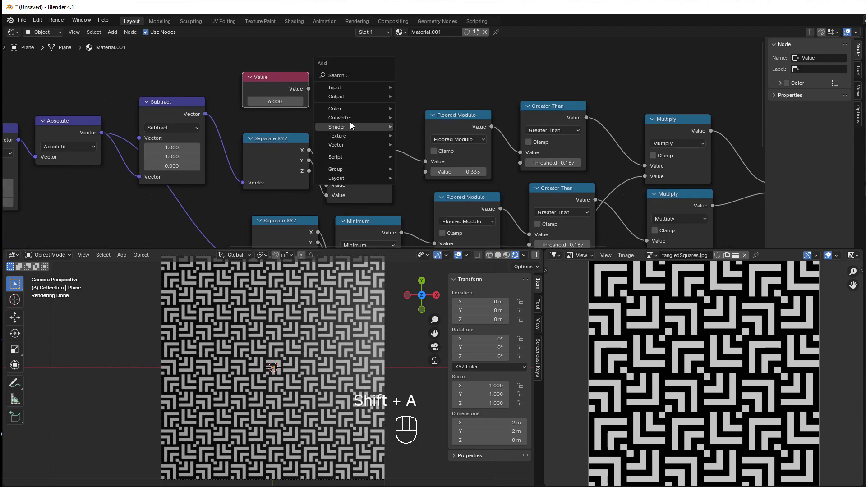
mouse_move(347, 117)
left_click(416, 180)
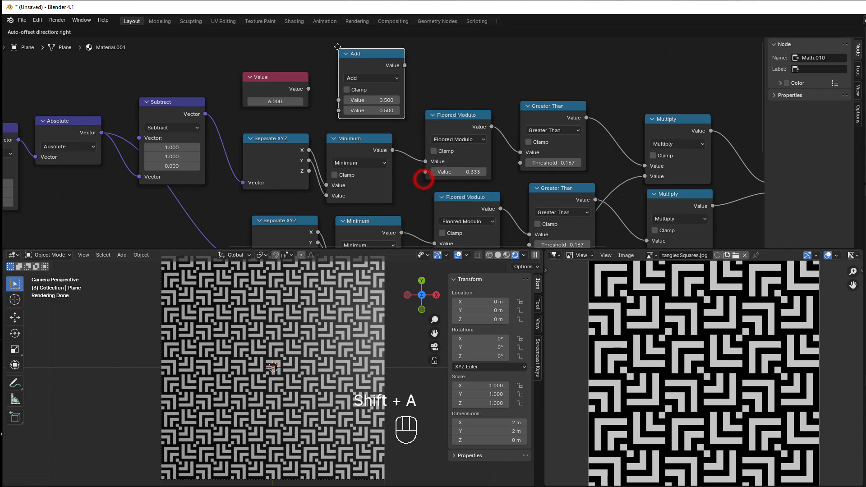
left_click(338, 46)
left_click(370, 76)
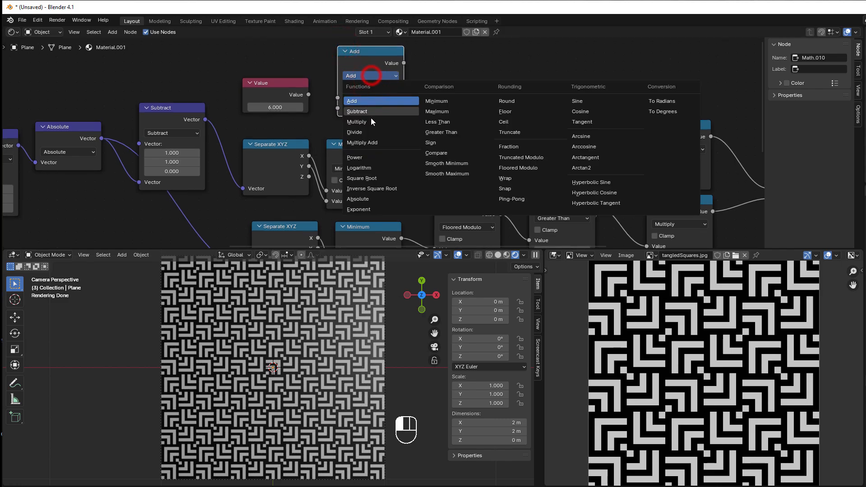
left_click(369, 132)
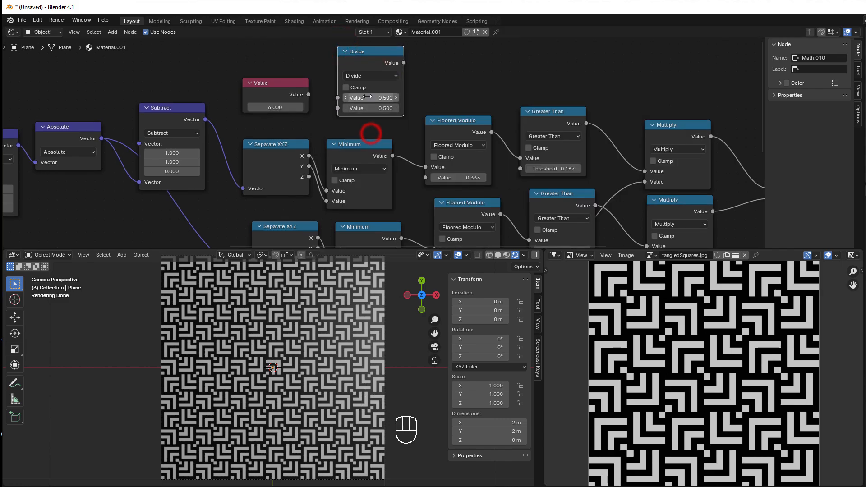
left_click(367, 96)
type("1")
left_click(376, 123)
Connect the Value node to Divide's second input and the Divide output to the upper Greater Than threshold
left_click_drag(308, 95, 321, 104)
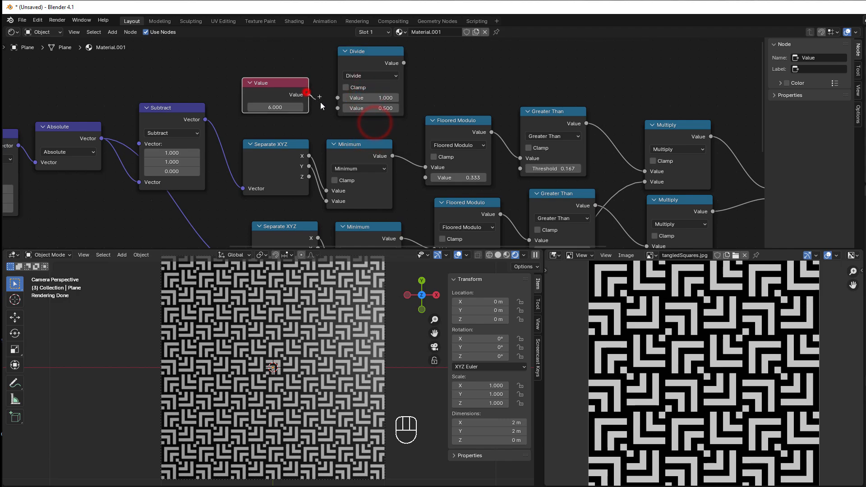
middle_click_drag(367, 133, 313, 123)
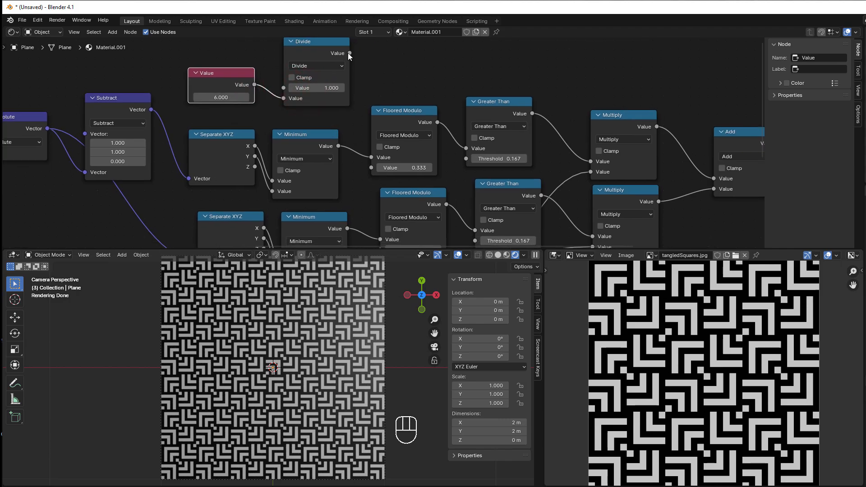
left_click_drag(350, 53, 466, 159)
scroll(463, 159, "down", 1)
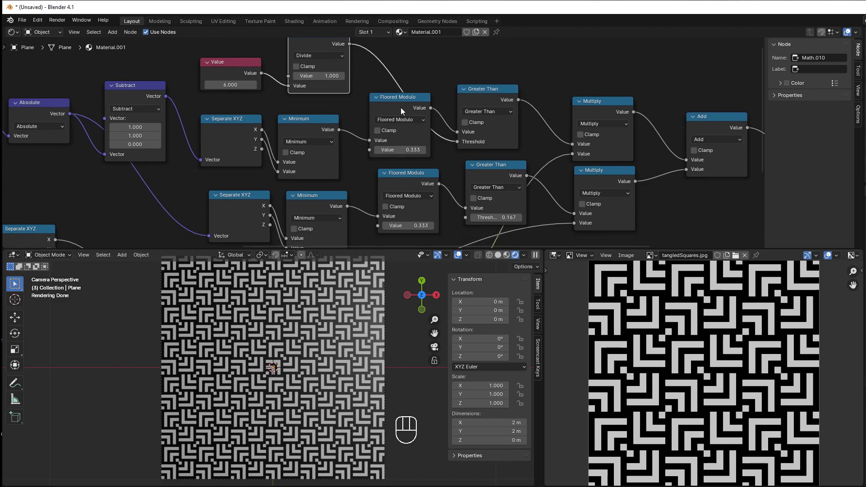
Connect the Divide output to the lower Greater Than threshold as well, and move the Divide node slightly higher
left_click_drag(349, 44, 465, 218)
middle_click_drag(352, 96, 357, 149)
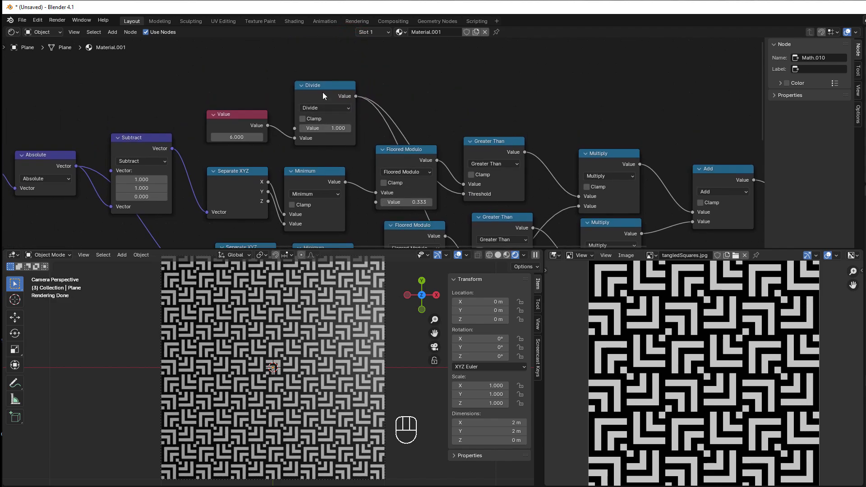
left_click_drag(323, 96, 323, 79)
middle_click_drag(359, 128, 386, 87)
left_click_drag(497, 230, 480, 233)
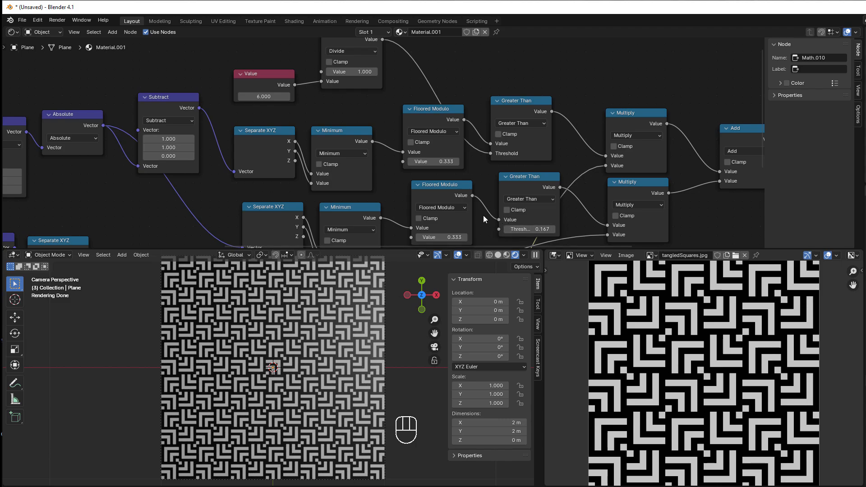
scroll(482, 219, "down", 1)
left_click_drag(383, 48, 491, 223)
middle_click_drag(381, 74, 393, 125)
scroll(392, 126, "up", 1)
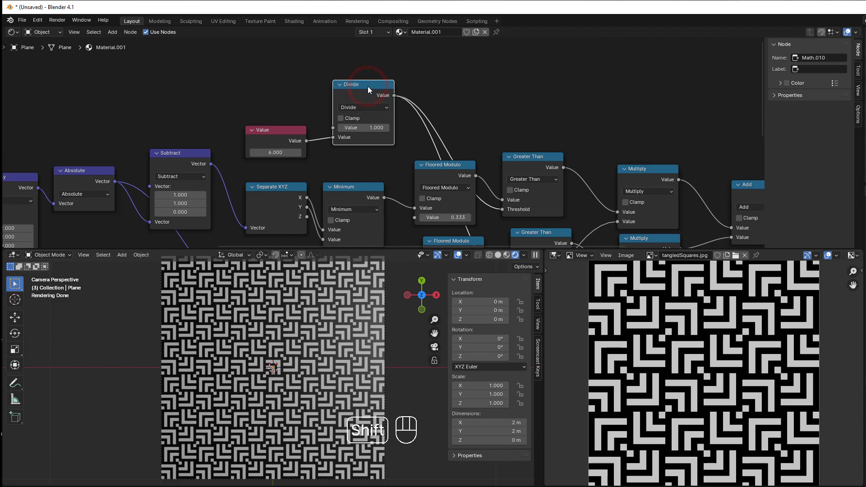
Duplicate the Divide node, change the copy to Multiply by 2, and feed the Divide output into its first input
key("shift+d")
left_click(458, 62)
left_click(463, 86)
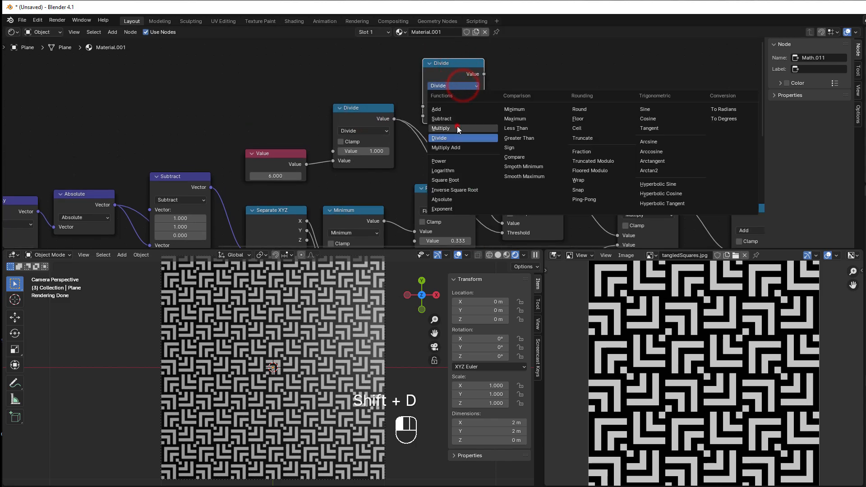
left_click(457, 129)
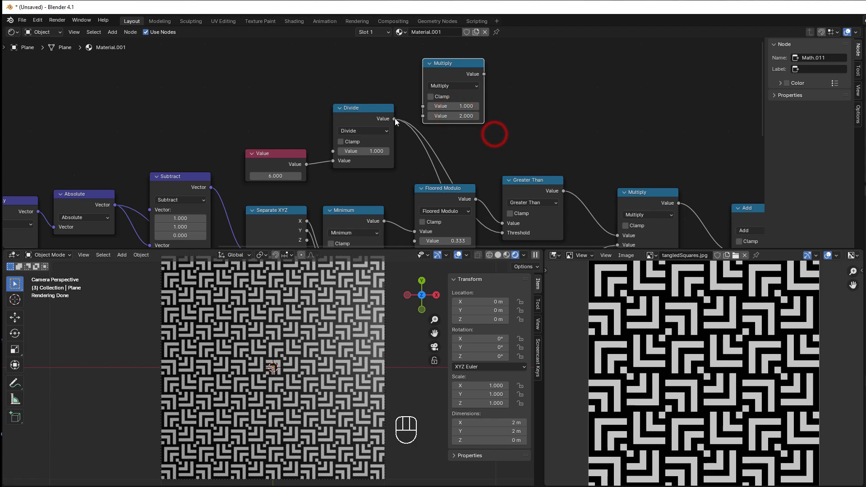
left_click_drag(394, 118, 422, 106)
Connect the new Multiply output to the second value input of both the upper and lower Floored Modulo nodes
scroll(484, 149, "down", 1)
middle_click_drag(483, 149, 449, 106)
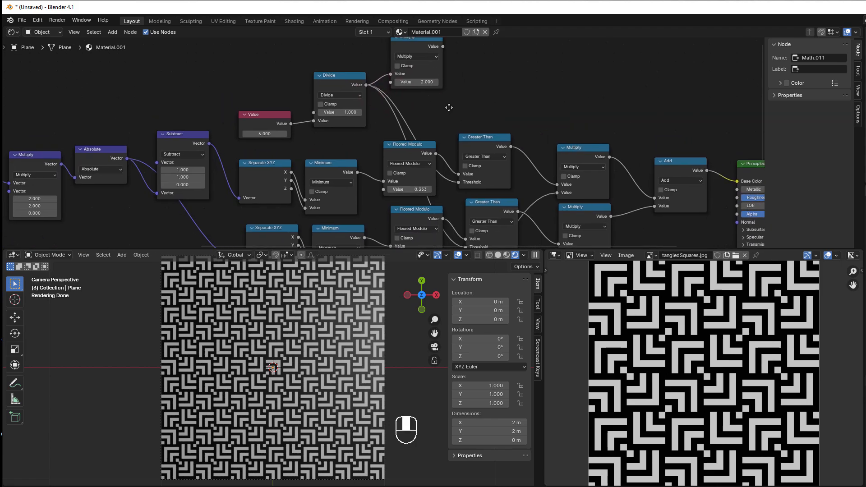
left_click_drag(446, 50, 391, 193)
scroll(435, 108, "down", 2)
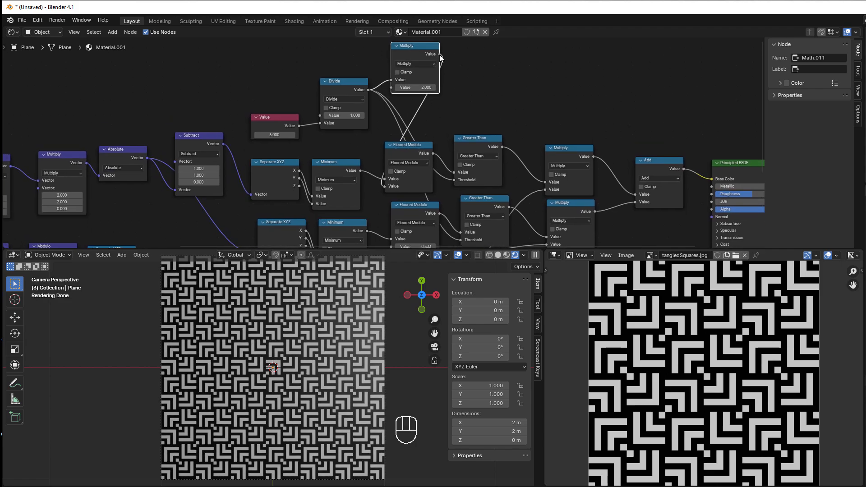
left_click_drag(440, 54, 394, 217)
Test the stripe density by raising the Value node to 14.9, and restore it to 6
scroll(428, 178, "up", 3)
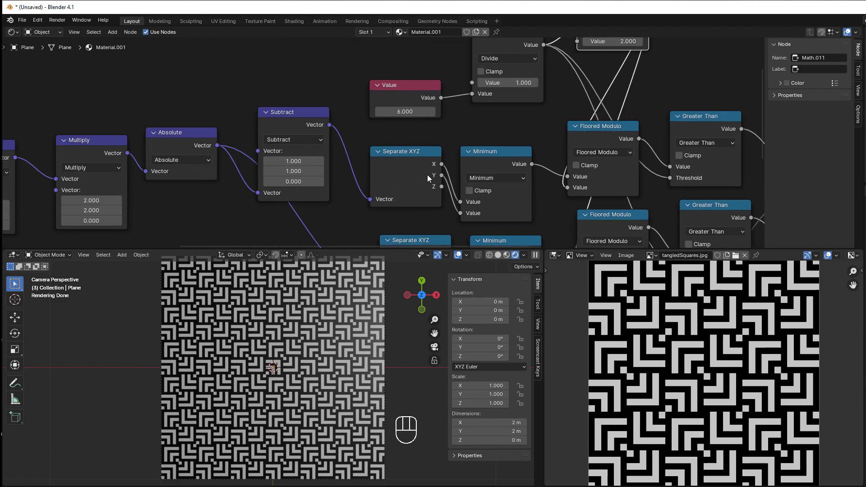
scroll(383, 143, "up", 1)
left_click_drag(404, 112, 433, 112)
scroll(322, 375, "up", 4)
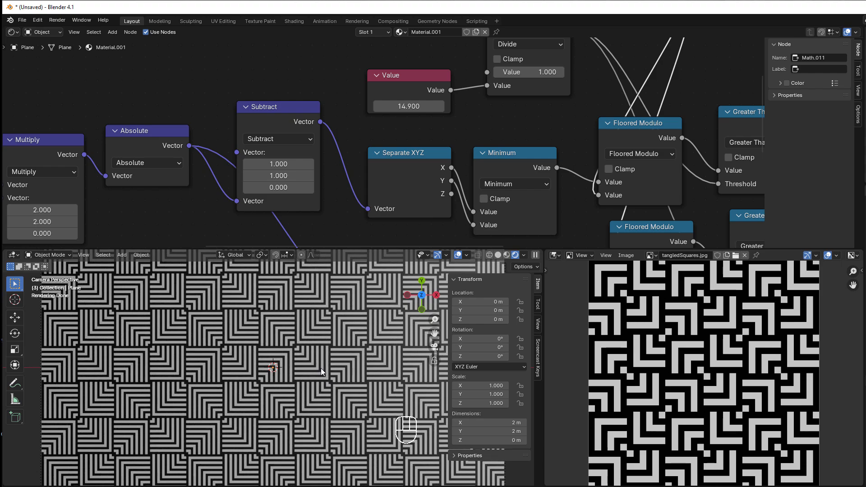
scroll(322, 366, "up", 2)
left_click_drag(409, 106, 384, 106)
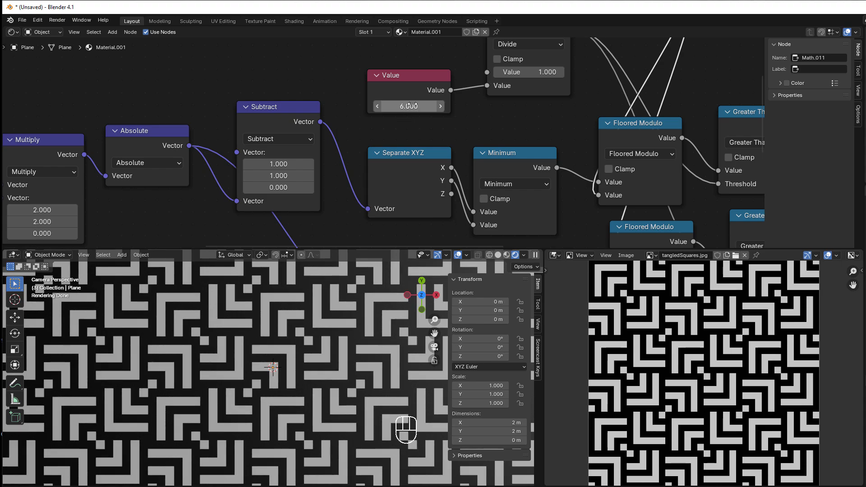
scroll(310, 147, "down", 7)
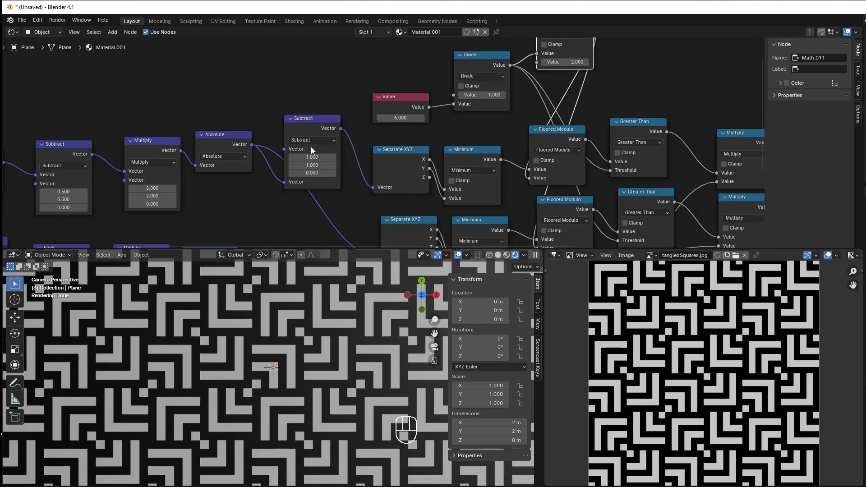
mouse_move(352, 157)
middle_mouse_down()
mouse_move(337, 151)
mouse_move(365, 154)
middle_mouse_up()
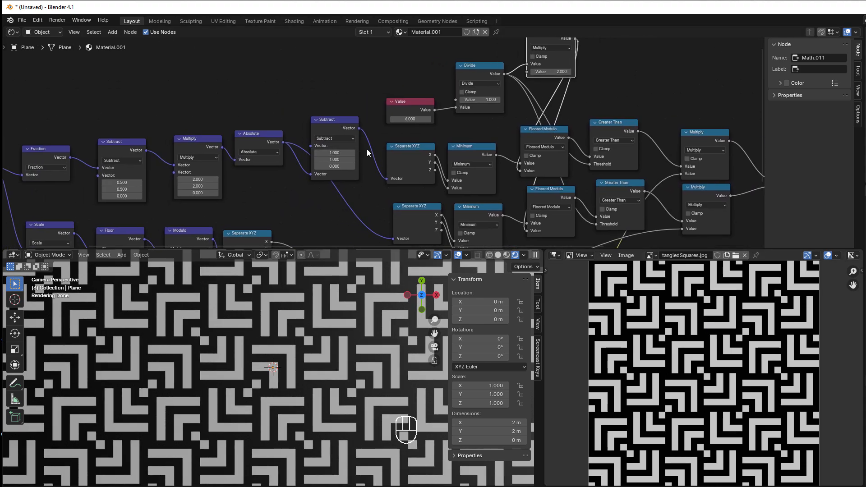